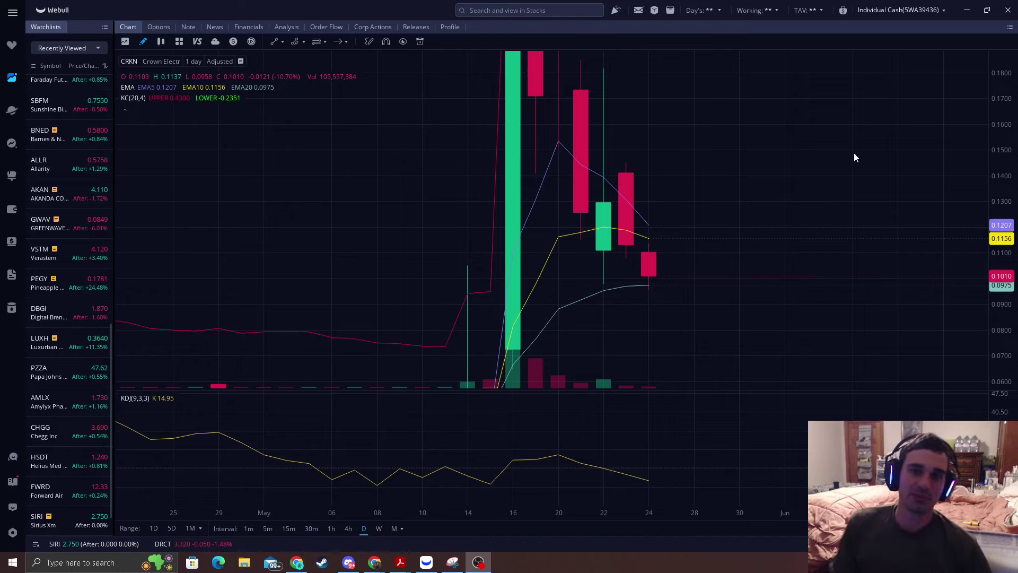
- Examine the CRKN daily chart around the mid-May spike and the candles that follow it
{"action": "scroll", "coordinate": [647, 244], "scroll_direction": "down", "scroll_amount": 4}
{"action": "left_click_drag", "start_coordinate": [997, 141], "coordinate": [995, 201]}
{"action": "scroll", "coordinate": [705, 207], "scroll_direction": "up", "scroll_amount": 2}
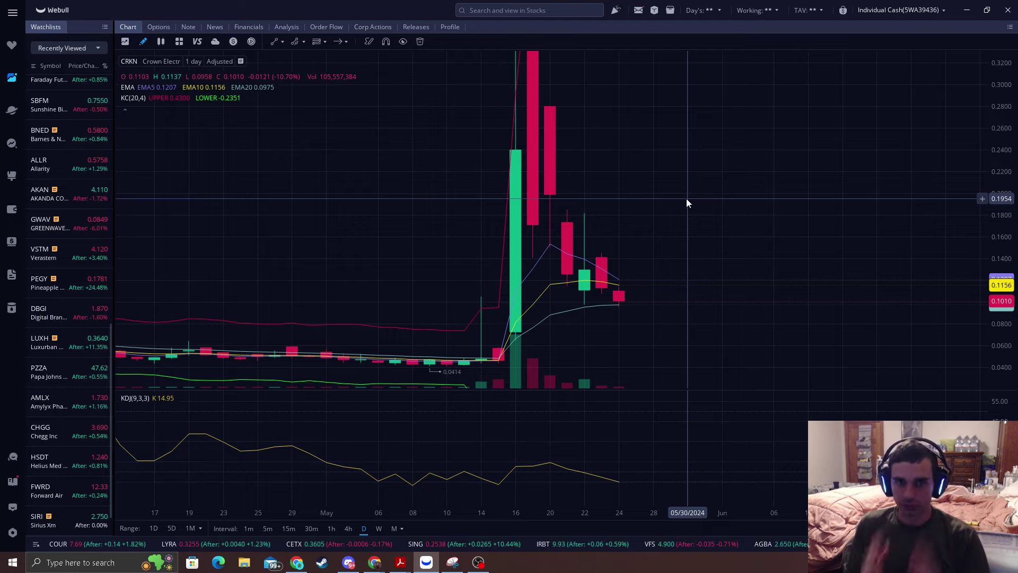
{"action": "left_click_drag", "start_coordinate": [1004, 118], "coordinate": [1002, 208]}
{"action": "scroll", "coordinate": [600, 226], "scroll_direction": "up", "scroll_amount": 3}
{"action": "left_click_drag", "start_coordinate": [666, 155], "coordinate": [666, 195]}
{"action": "scroll", "coordinate": [693, 176], "scroll_direction": "down", "scroll_amount": 1}
{"action": "left_click_drag", "start_coordinate": [996, 126], "coordinate": [1010, 175]}
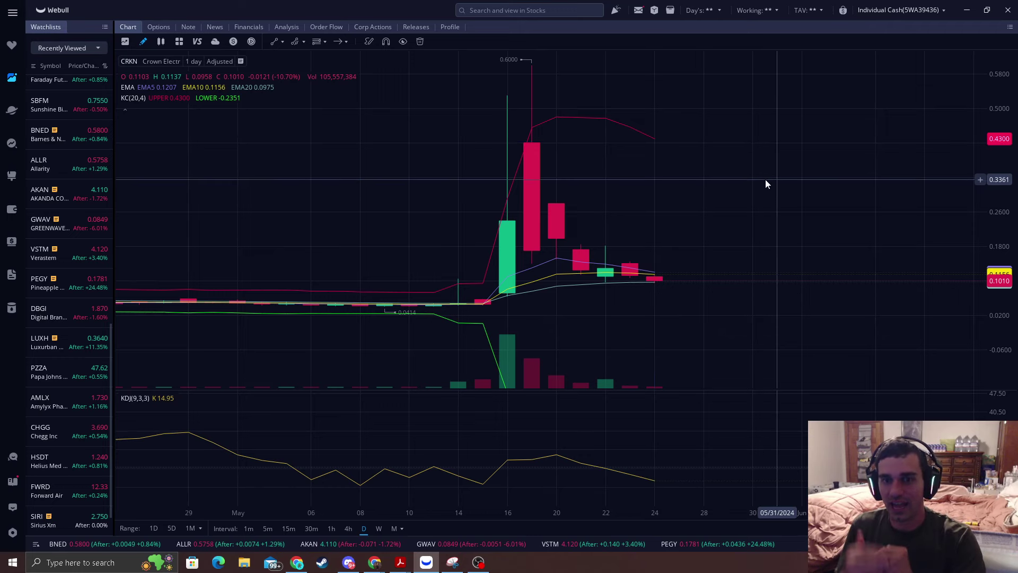
{"action": "left_click_drag", "start_coordinate": [817, 206], "coordinate": [819, 155]}
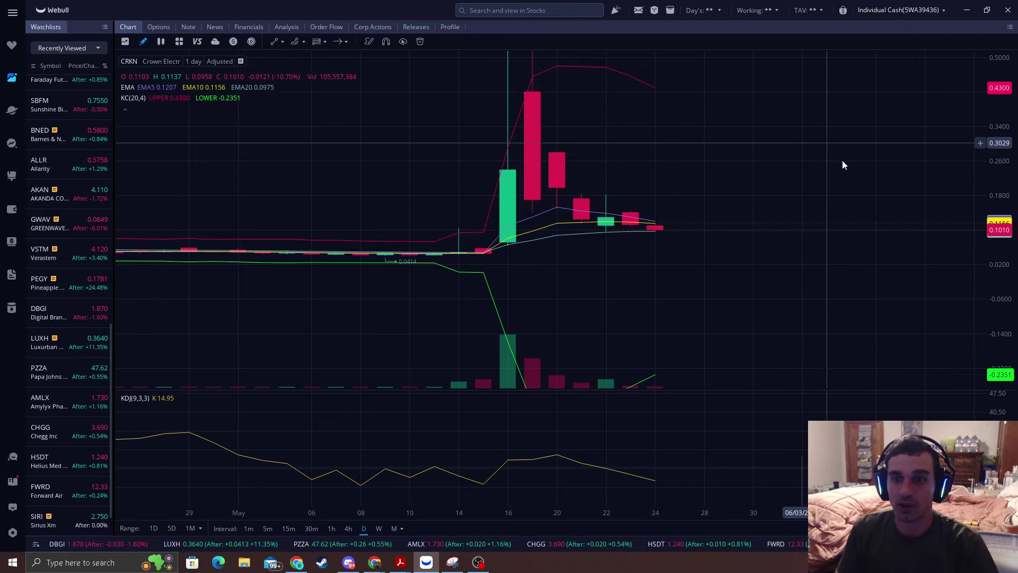
{"action": "left_click_drag", "start_coordinate": [1010, 289], "coordinate": [1003, 164]}
{"action": "left_click_drag", "start_coordinate": [766, 151], "coordinate": [747, 227]}
{"action": "scroll", "coordinate": [749, 227], "scroll_direction": "down", "scroll_amount": 2}
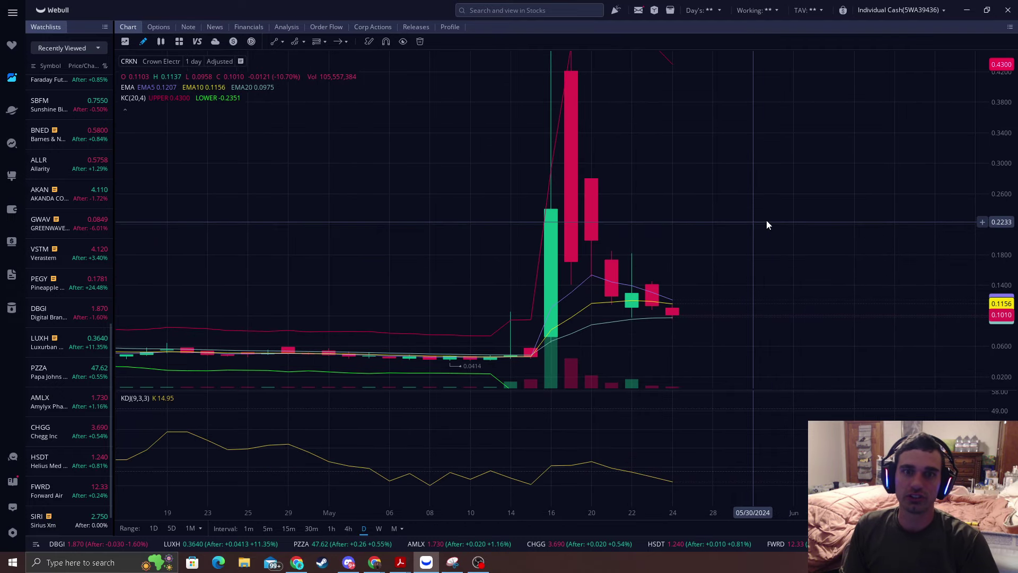
{"action": "left_click_drag", "start_coordinate": [996, 127], "coordinate": [1001, 146]}
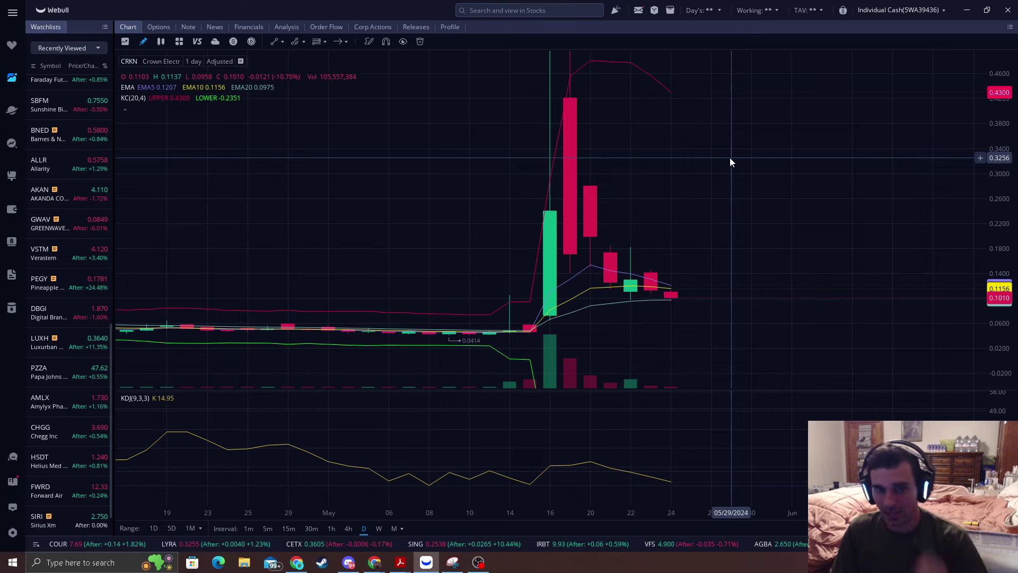
- Place a right-pointing arrow beside the May 16 candle and raise it to the candle's upper wick
{"action": "scroll", "coordinate": [711, 229], "scroll_direction": "up", "scroll_amount": 3}
{"action": "left_click_drag", "start_coordinate": [1005, 80], "coordinate": [1001, 208]}
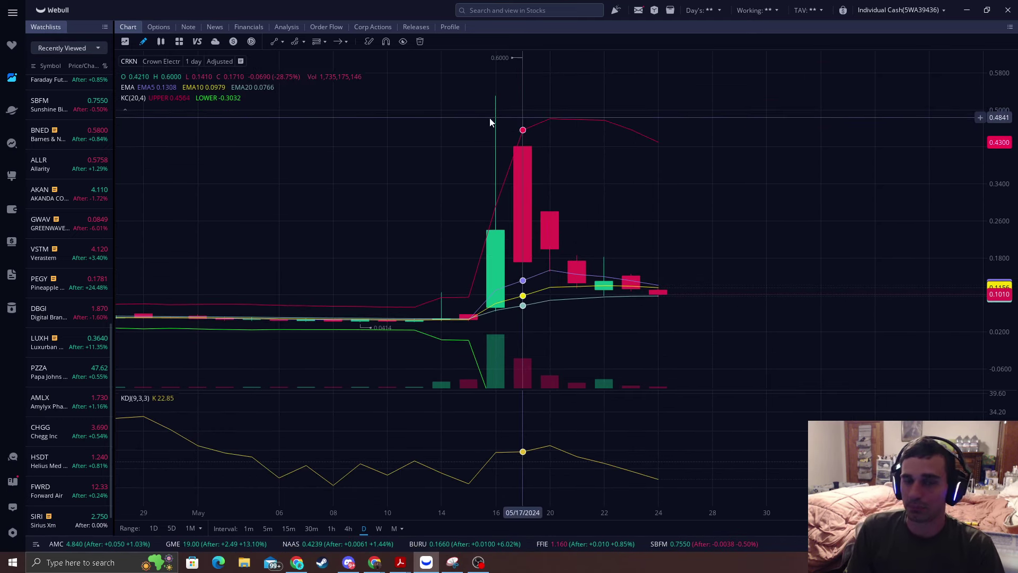
{"action": "left_click", "coordinate": [349, 42]}
{"action": "left_click", "coordinate": [470, 159]}
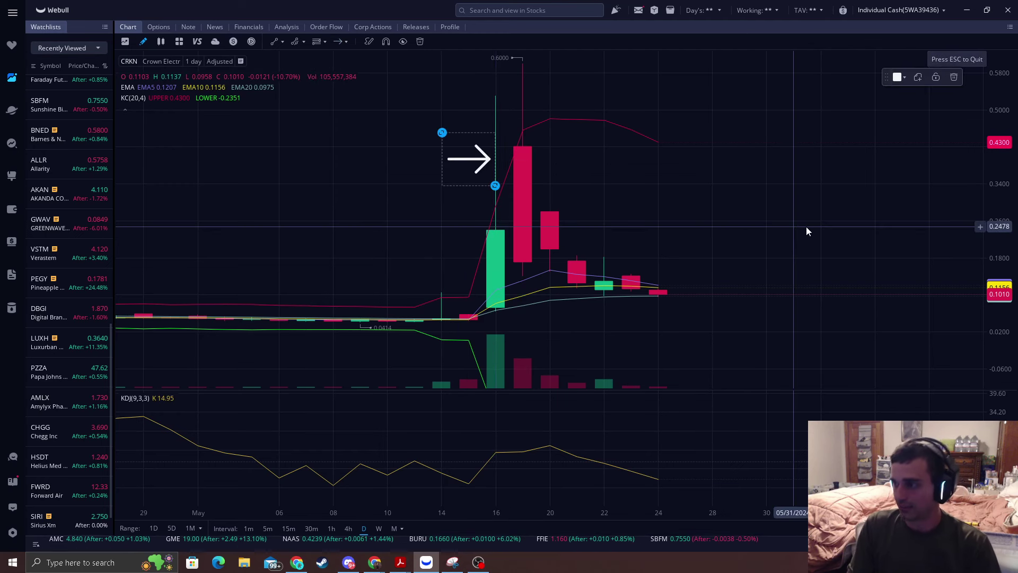
{"action": "key", "text": "Escape"}
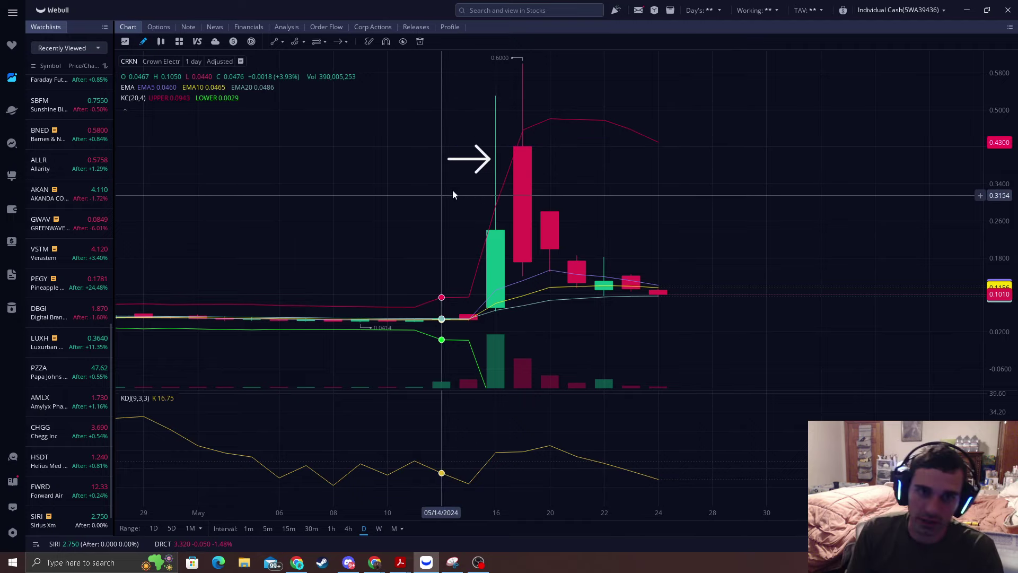
{"action": "mouse_move", "coordinate": [464, 169]}
{"action": "left_mouse_down"}
{"action": "mouse_move", "coordinate": [462, 227]}
{"action": "mouse_move", "coordinate": [465, 199]}
{"action": "left_mouse_up"}
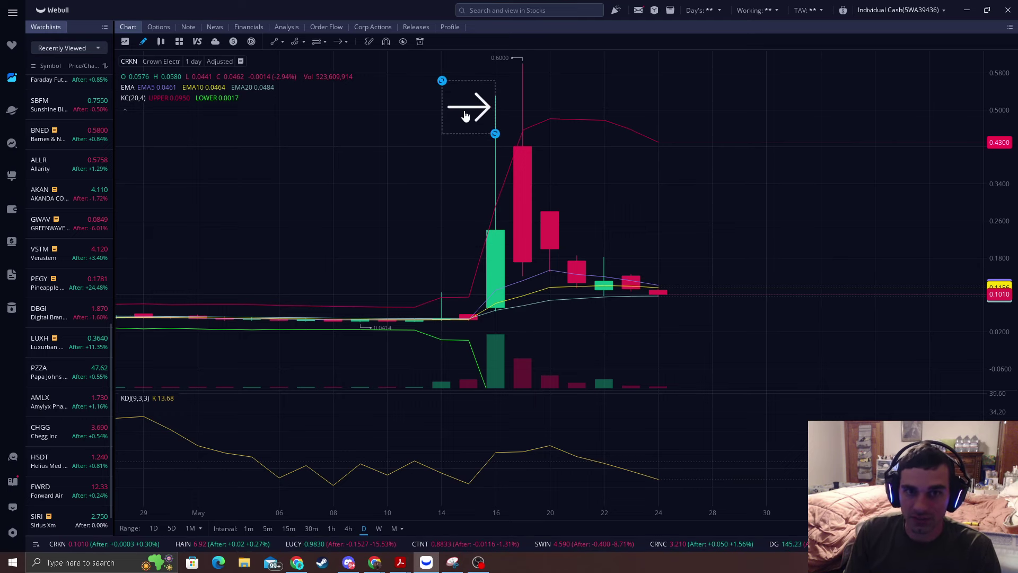
{"action": "left_click_drag", "start_coordinate": [465, 116], "coordinate": [464, 114]}
- Lower the arrow to just above the top of the May 16 candle's body
{"action": "scroll", "coordinate": [710, 233], "scroll_direction": "up", "scroll_amount": 1}
{"action": "left_click", "coordinate": [716, 241]}
{"action": "left_click_drag", "start_coordinate": [568, 162], "coordinate": [642, 154]}
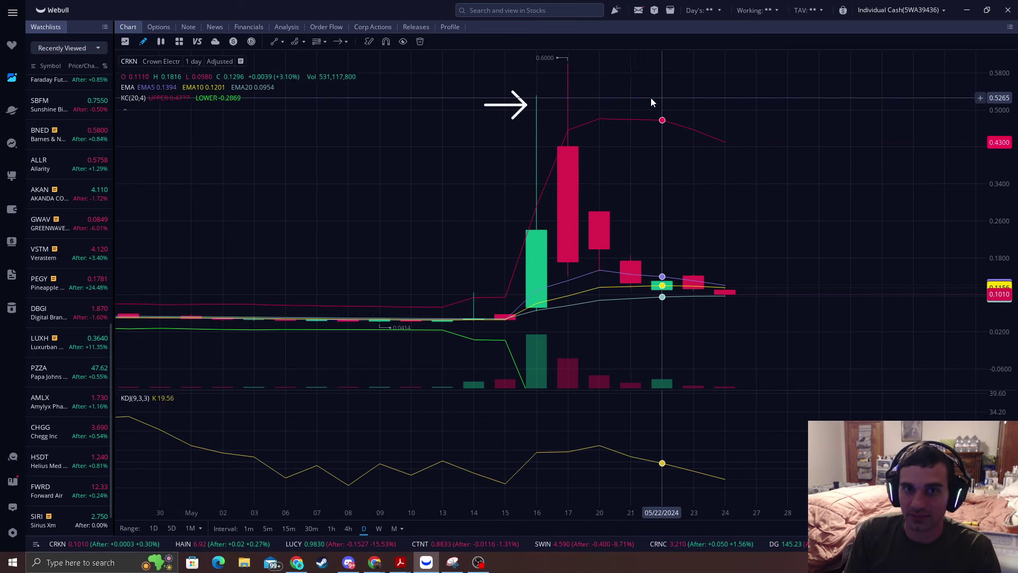
{"action": "mouse_move", "coordinate": [504, 104]}
{"action": "left_mouse_down"}
{"action": "mouse_move", "coordinate": [501, 165]}
{"action": "mouse_move", "coordinate": [503, 115]}
{"action": "left_mouse_up"}
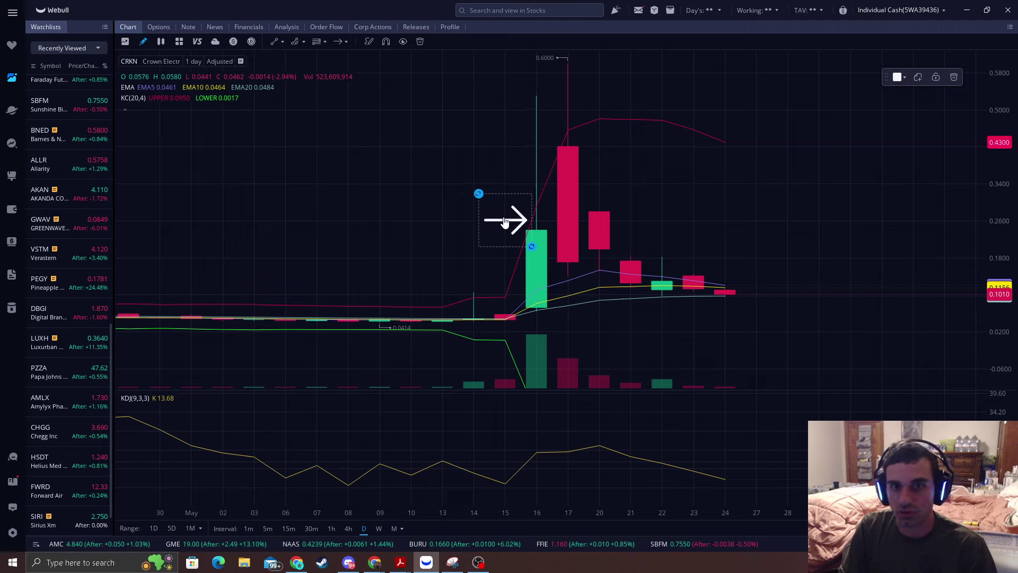
{"action": "left_click_drag", "start_coordinate": [505, 222], "coordinate": [505, 217]}
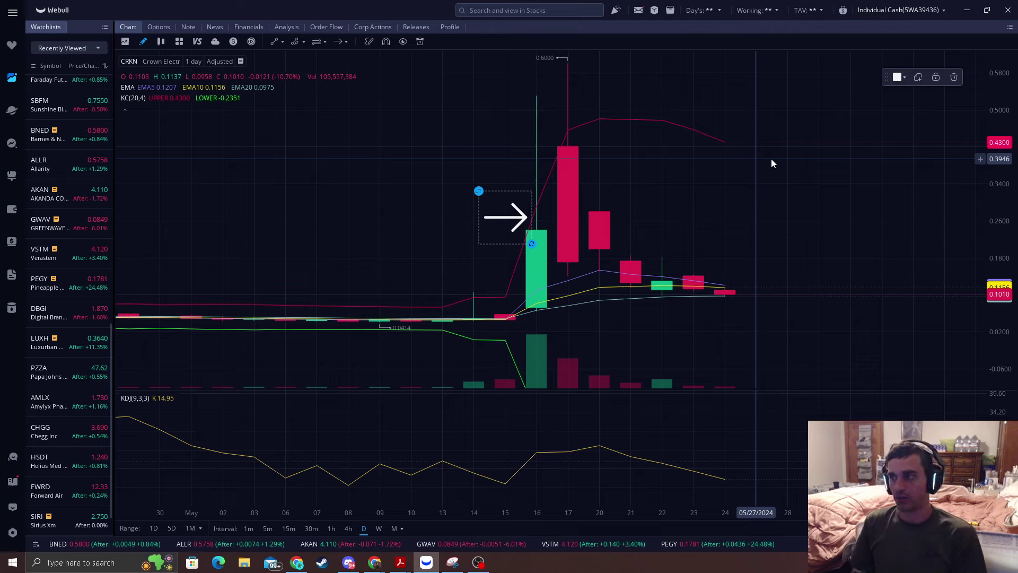
- Move the arrow over to the lower end of the May 17 candle, pointing at the May 20 candle's lower wick
{"action": "mouse_move", "coordinate": [518, 217]}
{"action": "left_mouse_down"}
{"action": "mouse_move", "coordinate": [518, 150]}
{"action": "mouse_move", "coordinate": [559, 220]}
{"action": "left_mouse_up"}
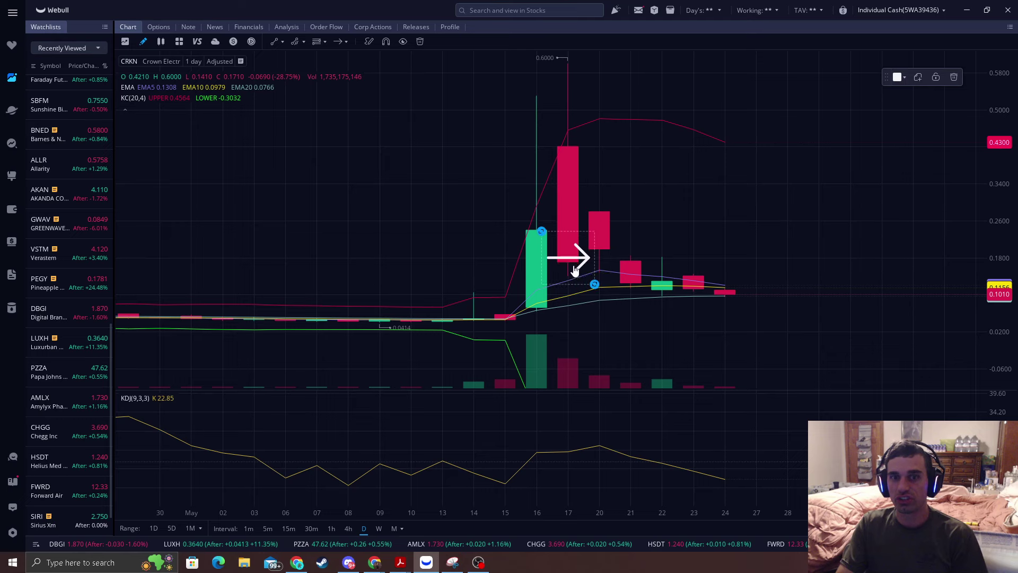
{"action": "left_click_drag", "start_coordinate": [991, 349], "coordinate": [1001, 263]}
{"action": "left_click_drag", "start_coordinate": [788, 268], "coordinate": [770, 219]}
{"action": "left_click_drag", "start_coordinate": [582, 281], "coordinate": [583, 283]}
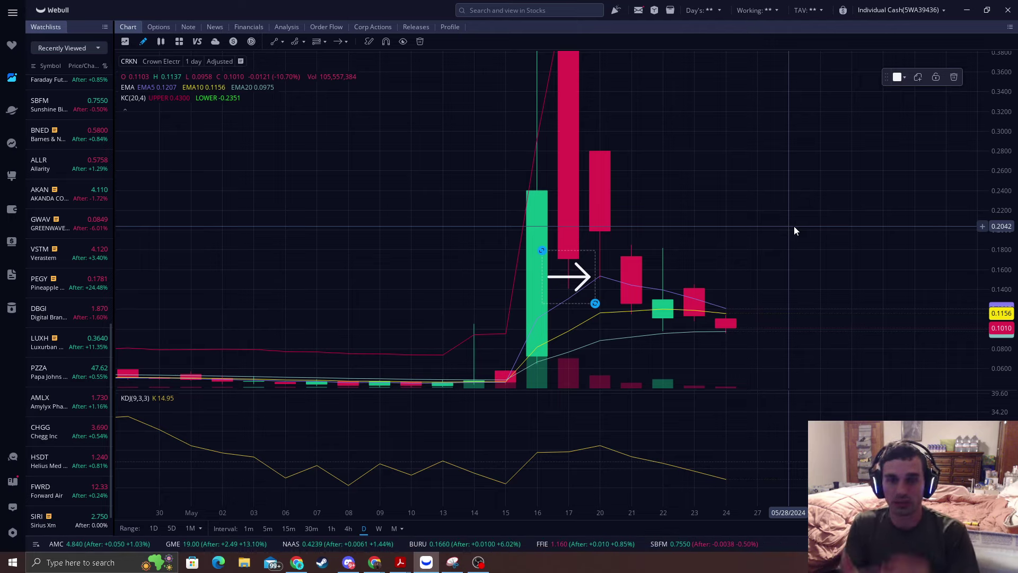
- Shift the arrow to the lows of the May 21 and May 22 candles, and delete it from the chart
{"action": "left_click_drag", "start_coordinate": [569, 277], "coordinate": [600, 309]}
{"action": "left_click_drag", "start_coordinate": [705, 303], "coordinate": [676, 265]}
{"action": "left_click_drag", "start_coordinate": [608, 275], "coordinate": [640, 295]}
{"action": "scroll", "coordinate": [716, 297], "scroll_direction": "down", "scroll_amount": 2}
{"action": "left_click", "coordinate": [954, 76]}
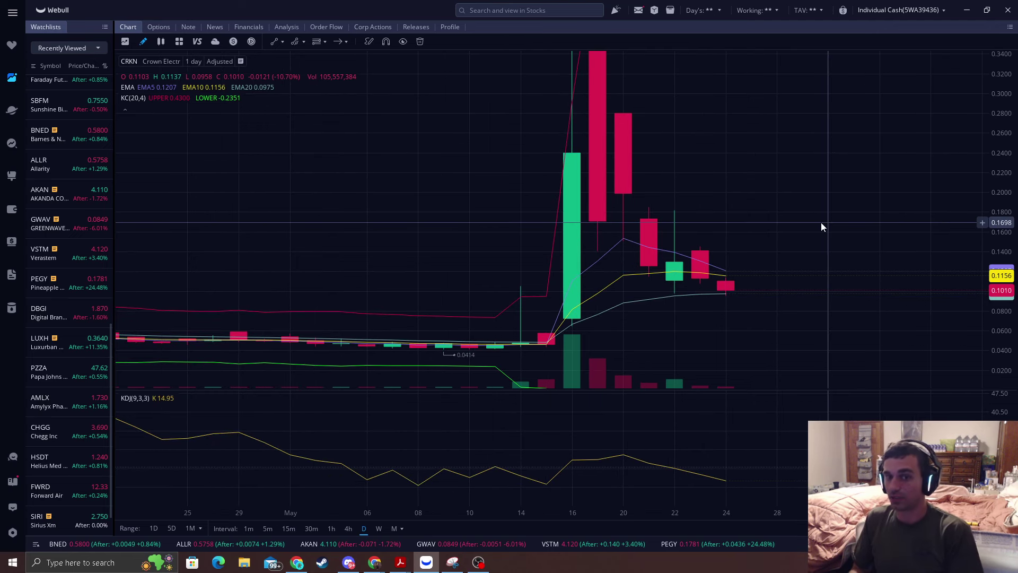
- Examine the May spike up to its peak and compare it with the preceding months on the CRKN daily chart
{"action": "scroll", "coordinate": [821, 222], "scroll_direction": "down", "scroll_amount": 2}
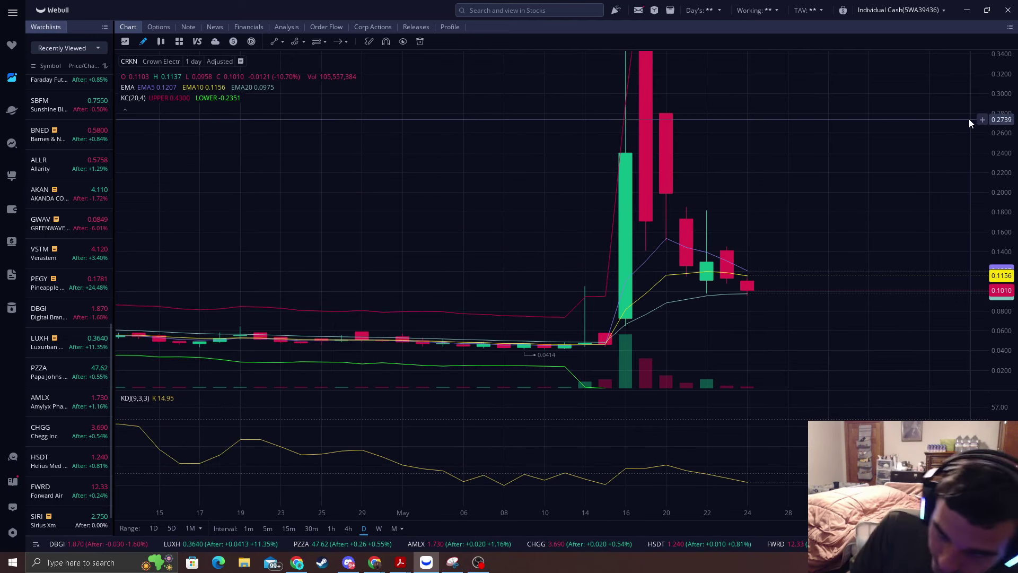
{"action": "left_click_drag", "start_coordinate": [999, 87], "coordinate": [1002, 183]}
{"action": "scroll", "coordinate": [750, 222], "scroll_direction": "down", "scroll_amount": 3}
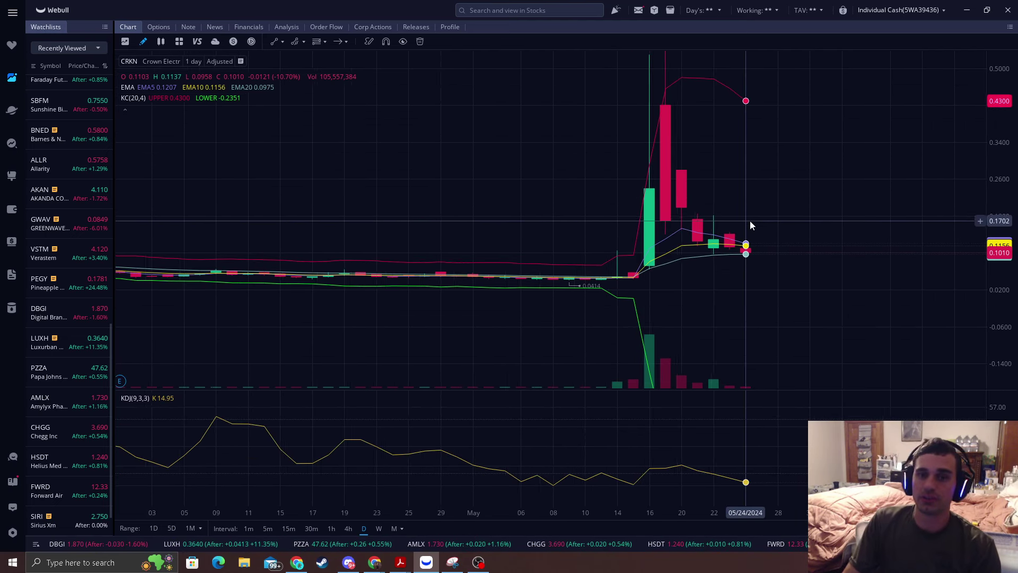
{"action": "left_click_drag", "start_coordinate": [993, 324], "coordinate": [982, 222]}
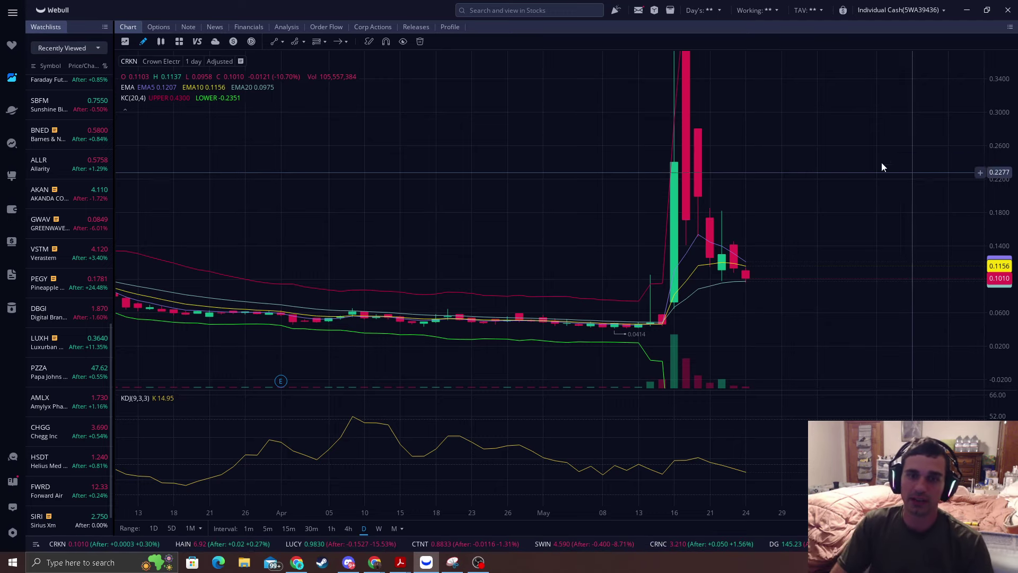
{"action": "scroll", "coordinate": [524, 227], "scroll_direction": "down", "scroll_amount": 5}
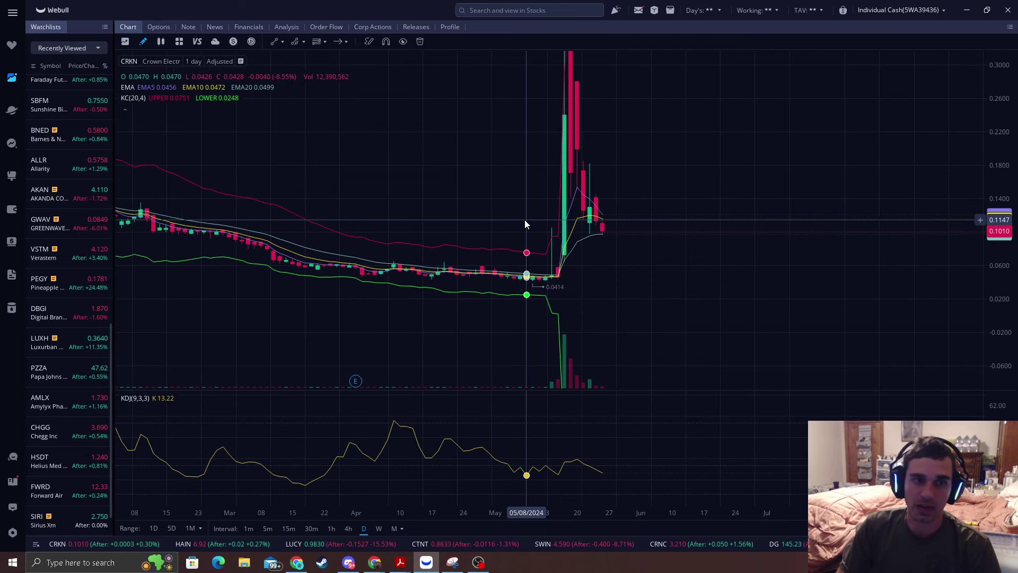
{"action": "left_click_drag", "start_coordinate": [993, 327], "coordinate": [1002, 247]}
{"action": "left_click_drag", "start_coordinate": [1001, 86], "coordinate": [1002, 146]}
{"action": "scroll", "coordinate": [742, 232], "scroll_direction": "up", "scroll_amount": 5}
{"action": "left_click_drag", "start_coordinate": [704, 239], "coordinate": [706, 282]}
{"action": "left_click_drag", "start_coordinate": [1002, 103], "coordinate": [1003, 152]}
{"action": "left_click_drag", "start_coordinate": [766, 139], "coordinate": [693, 242]}
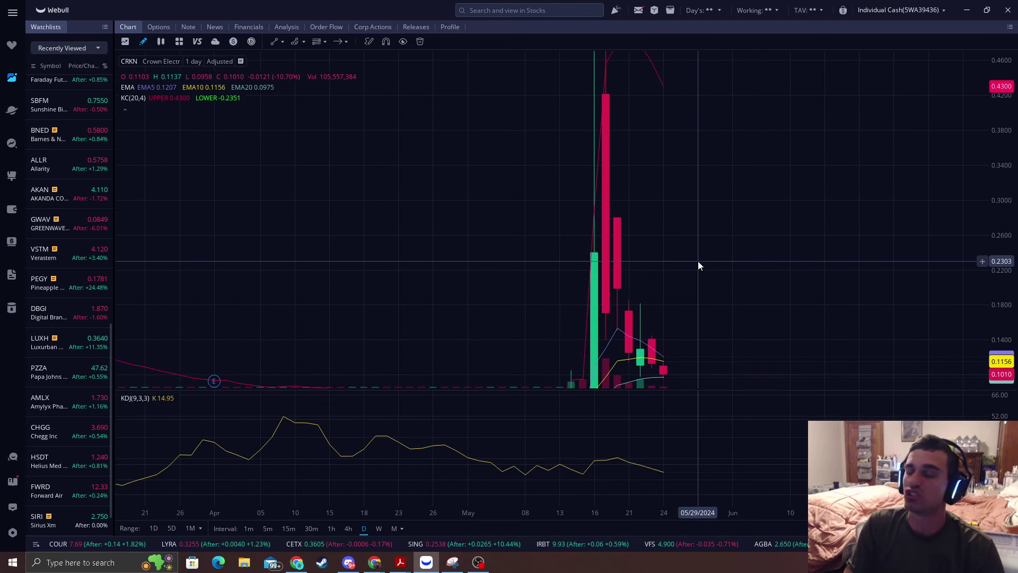
{"action": "scroll", "coordinate": [698, 261], "scroll_direction": "up", "scroll_amount": 4}
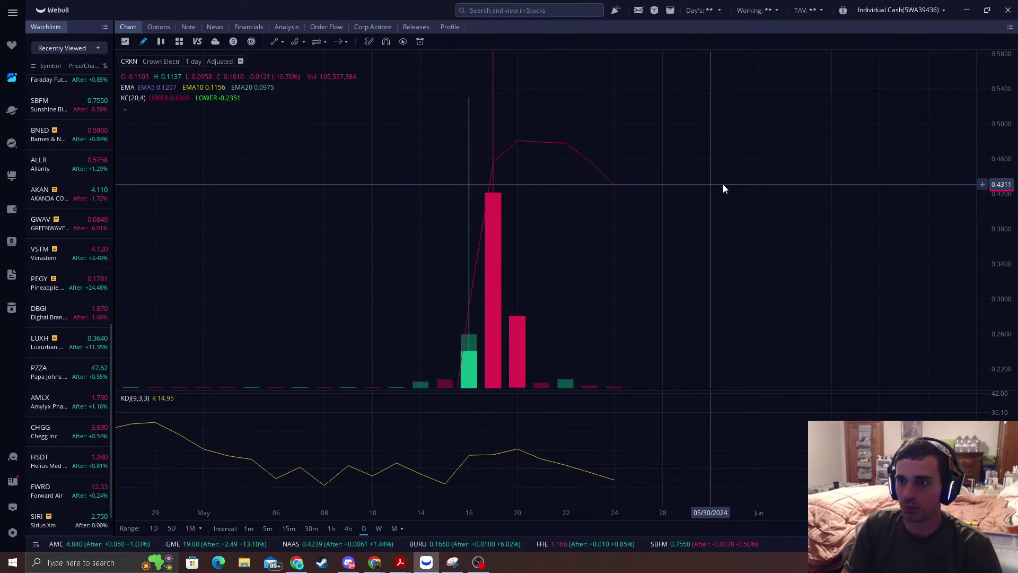
{"action": "left_click_drag", "start_coordinate": [723, 184], "coordinate": [730, 249]}
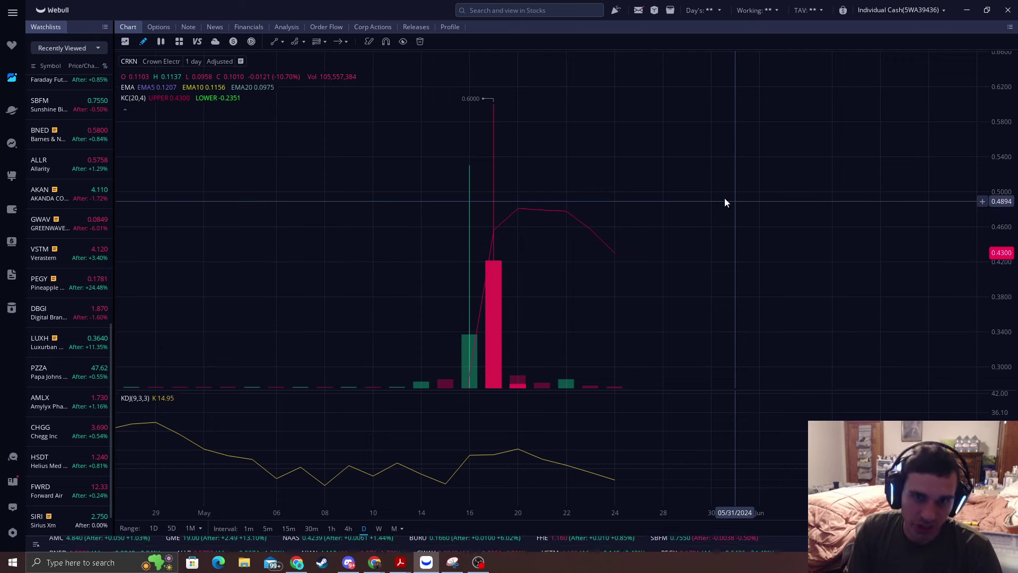
{"action": "left_click_drag", "start_coordinate": [721, 153], "coordinate": [729, 198]}
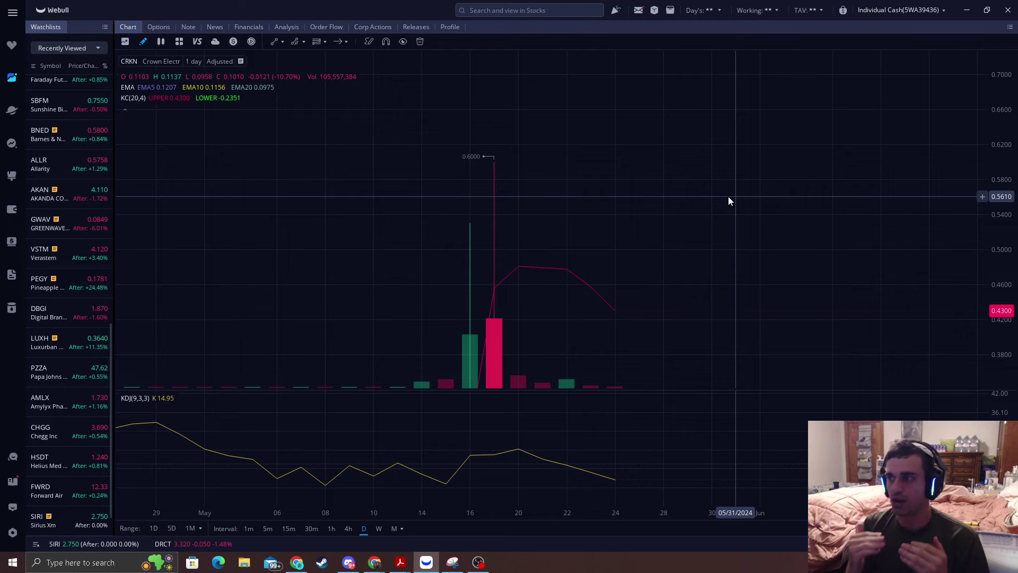
{"action": "left_click_drag", "start_coordinate": [728, 254], "coordinate": [719, 108]}
{"action": "scroll", "coordinate": [635, 276], "scroll_direction": "down", "scroll_amount": 2}
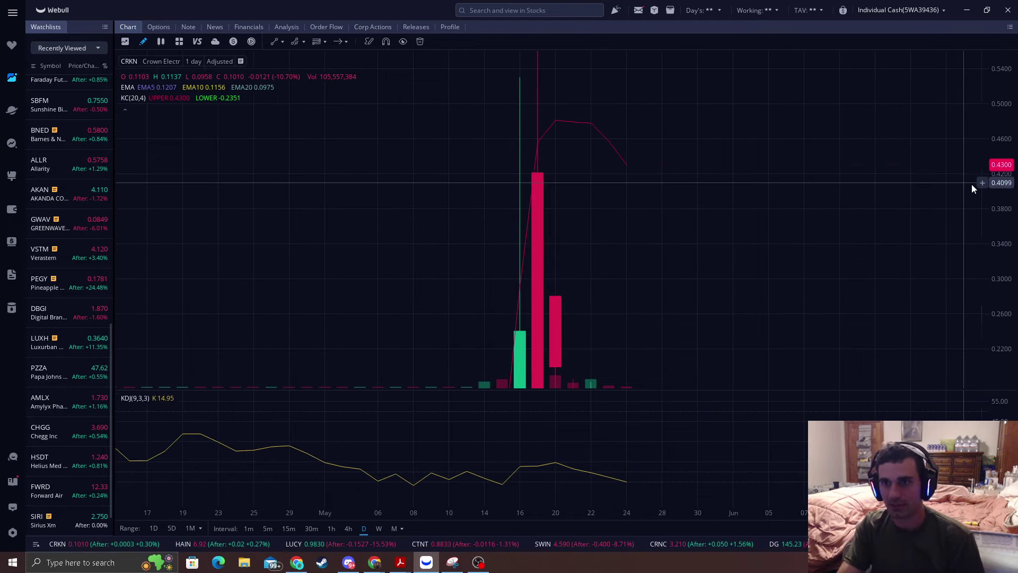
{"action": "scroll", "coordinate": [848, 255], "scroll_direction": "up", "scroll_amount": 5}
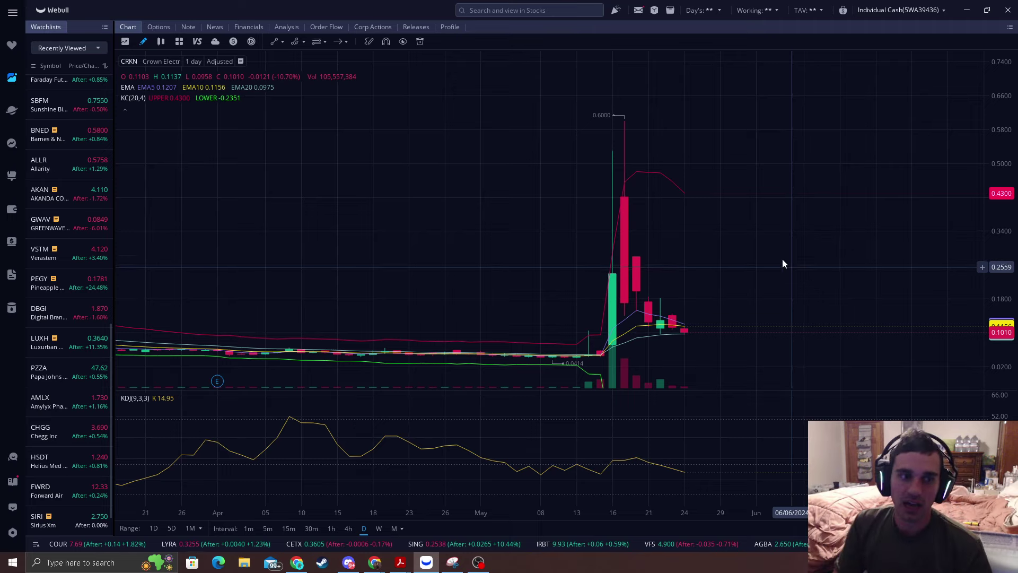
- Examine CRKN's older daily candles from January through early May, before the spike
{"action": "scroll", "coordinate": [732, 220], "scroll_direction": "down", "scroll_amount": 2}
{"action": "left_click_drag", "start_coordinate": [998, 305], "coordinate": [998, 254]}
{"action": "left_click_drag", "start_coordinate": [291, 200], "coordinate": [593, 207]}
{"action": "scroll", "coordinate": [593, 207], "scroll_direction": "down", "scroll_amount": 6}
{"action": "left_click_drag", "start_coordinate": [532, 272], "coordinate": [553, 220]}
{"action": "left_click_drag", "start_coordinate": [993, 325], "coordinate": [1003, 162]}
{"action": "left_click_drag", "start_coordinate": [850, 138], "coordinate": [794, 232]}
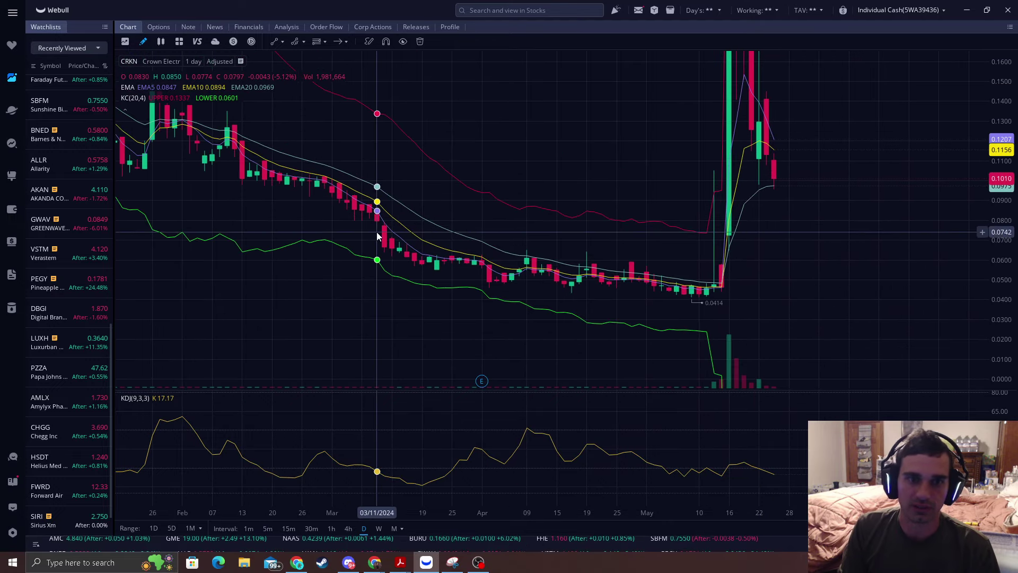
{"action": "scroll", "coordinate": [401, 239], "scroll_direction": "down", "scroll_amount": 3}
{"action": "left_click_drag", "start_coordinate": [472, 266], "coordinate": [487, 313]}
{"action": "scroll", "coordinate": [540, 231], "scroll_direction": "up", "scroll_amount": 4}
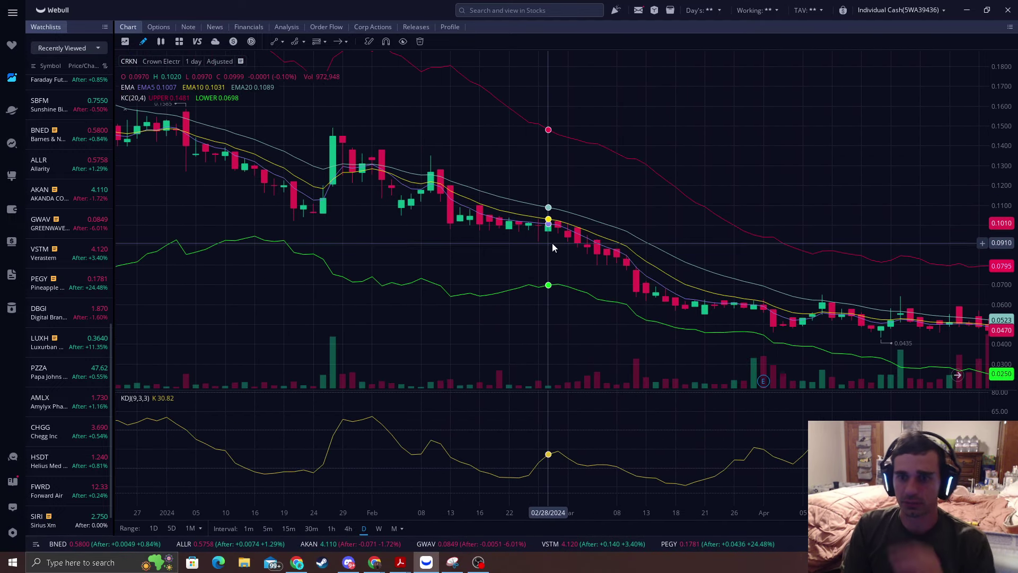
{"action": "left_click_drag", "start_coordinate": [537, 260], "coordinate": [320, 261]}
{"action": "left_click_drag", "start_coordinate": [554, 190], "coordinate": [551, 86]}
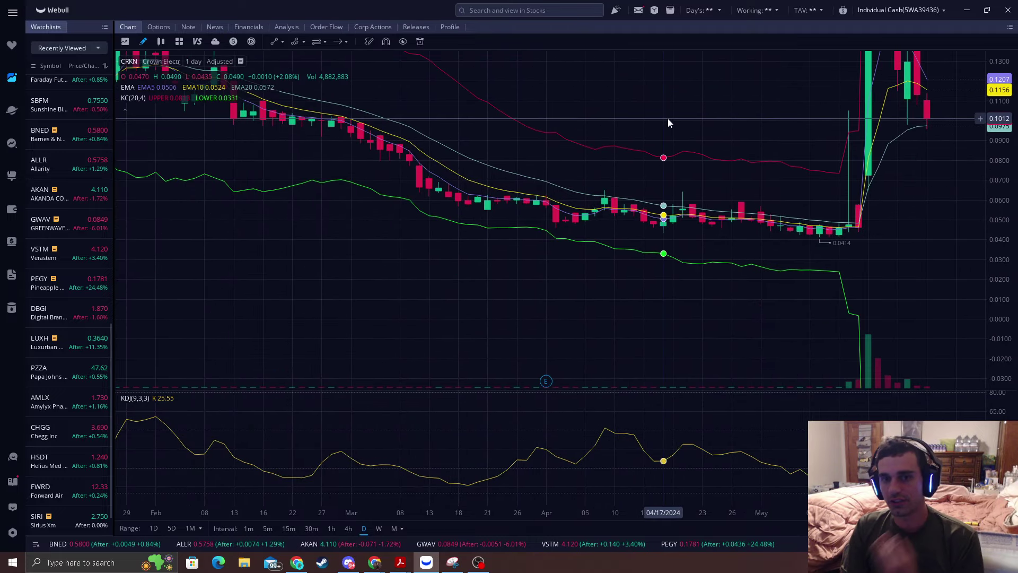
{"action": "scroll", "coordinate": [972, 285], "scroll_direction": "up", "scroll_amount": 5}
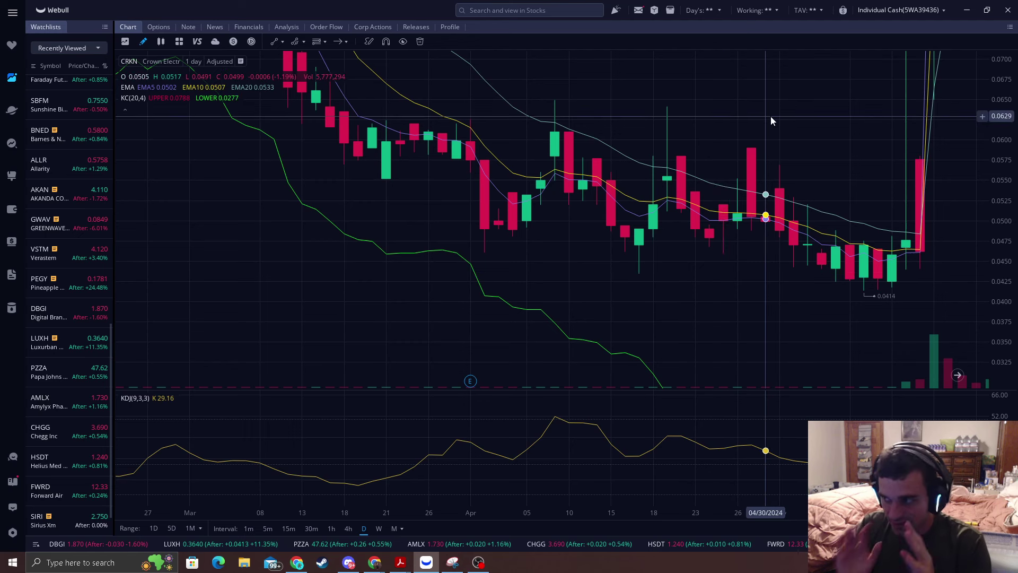
- Place a right-pointing arrow under the mid-March candles at about the 0.055 price level
{"action": "left_click_drag", "start_coordinate": [742, 111], "coordinate": [741, 159]}
{"action": "left_click_drag", "start_coordinate": [380, 244], "coordinate": [381, 264]}
{"action": "left_click", "coordinate": [337, 41]}
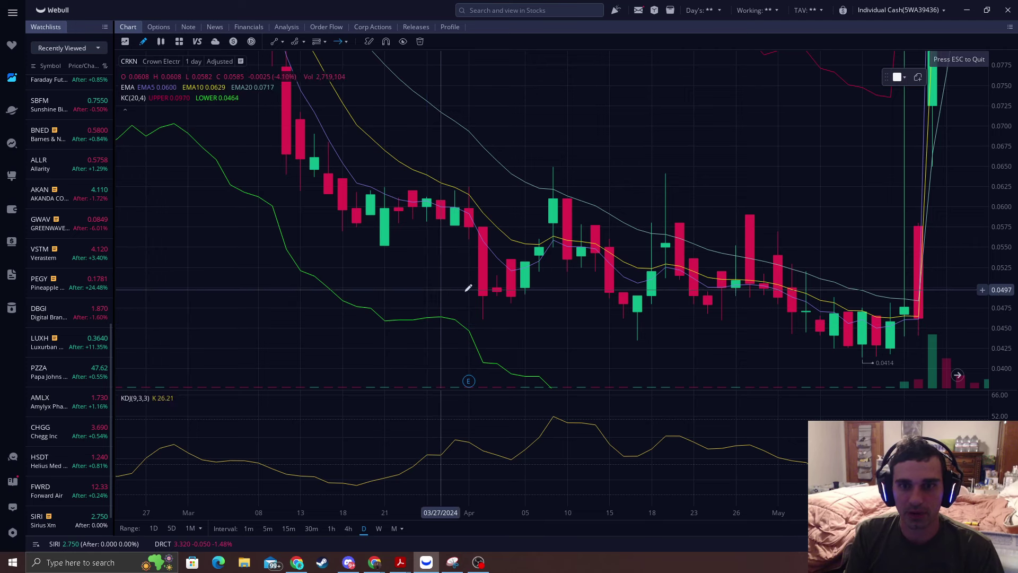
{"action": "left_click", "coordinate": [329, 249]}
- Examine the decline from early February into March around the arrow on the daily chart
{"action": "left_click_drag", "start_coordinate": [447, 286], "coordinate": [477, 367]}
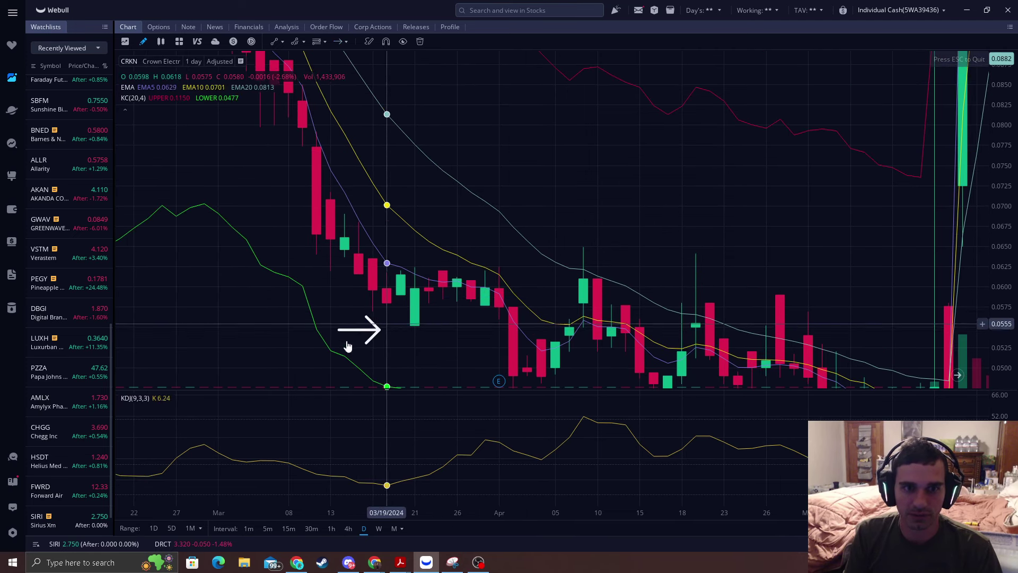
{"action": "left_click_drag", "start_coordinate": [500, 192], "coordinate": [501, 221]}
{"action": "left_click_drag", "start_coordinate": [398, 162], "coordinate": [498, 212]}
{"action": "scroll", "coordinate": [627, 223], "scroll_direction": "down", "scroll_amount": 2}
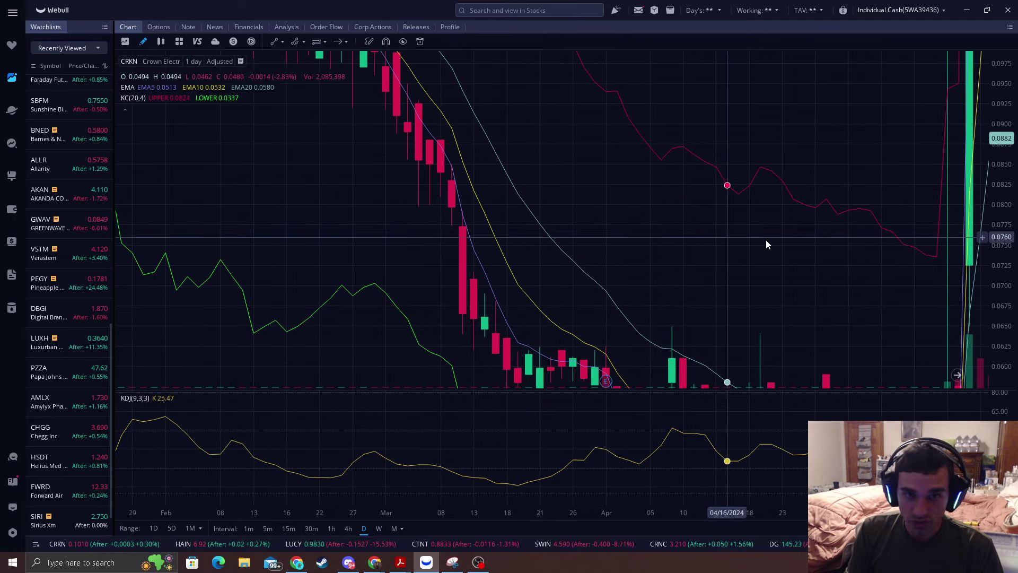
{"action": "left_click_drag", "start_coordinate": [1004, 105], "coordinate": [1001, 189]}
{"action": "left_click_drag", "start_coordinate": [398, 111], "coordinate": [402, 182]}
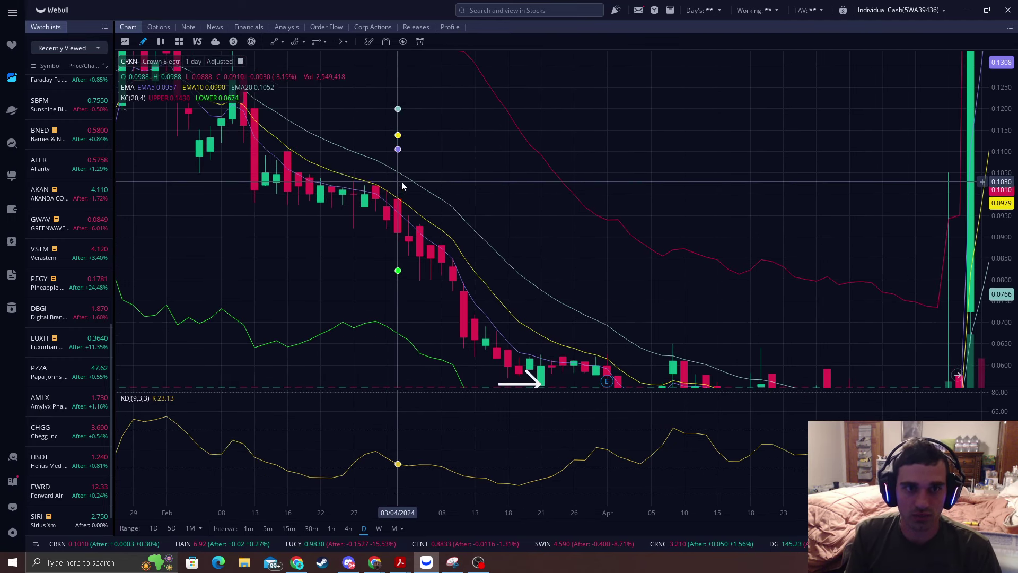
{"action": "left_click_drag", "start_coordinate": [275, 186], "coordinate": [313, 250]}
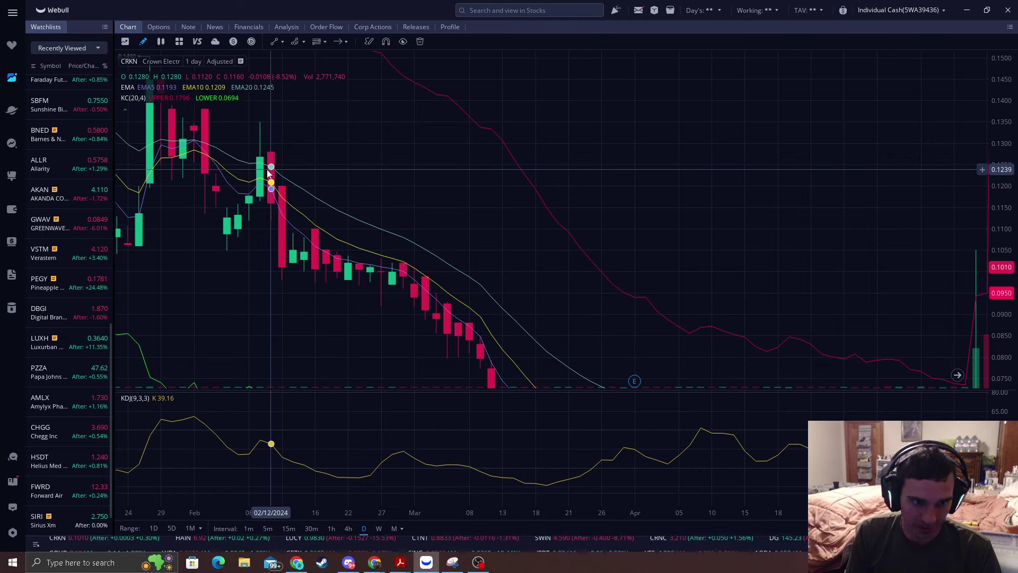
{"action": "left_click_drag", "start_coordinate": [395, 261], "coordinate": [397, 75]}
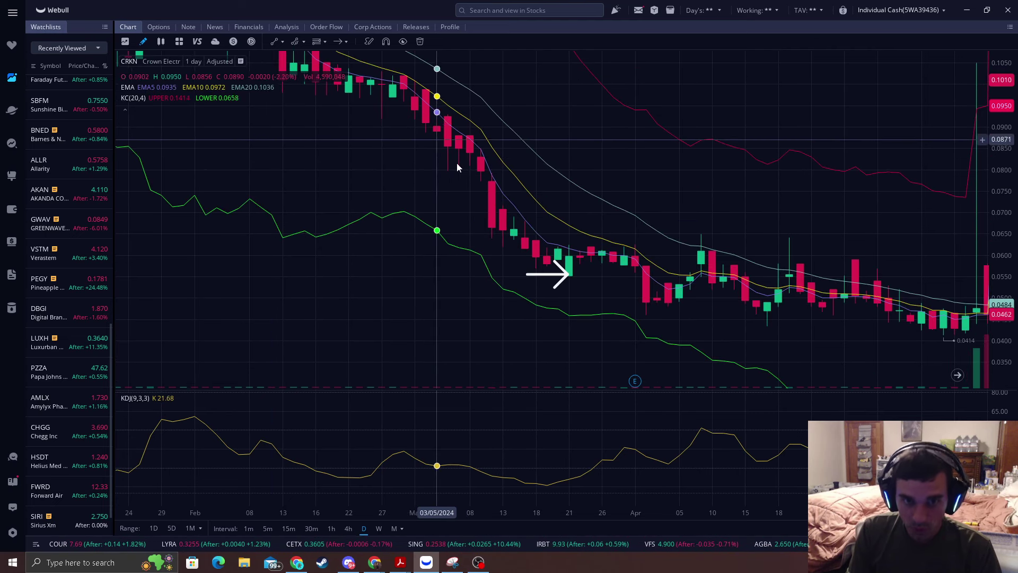
- Tilt the arrow upward and move it under the early-April candle low, at about the 0.045 price level
{"action": "left_click", "coordinate": [532, 281]}
{"action": "left_click_drag", "start_coordinate": [532, 281], "coordinate": [521, 279]}
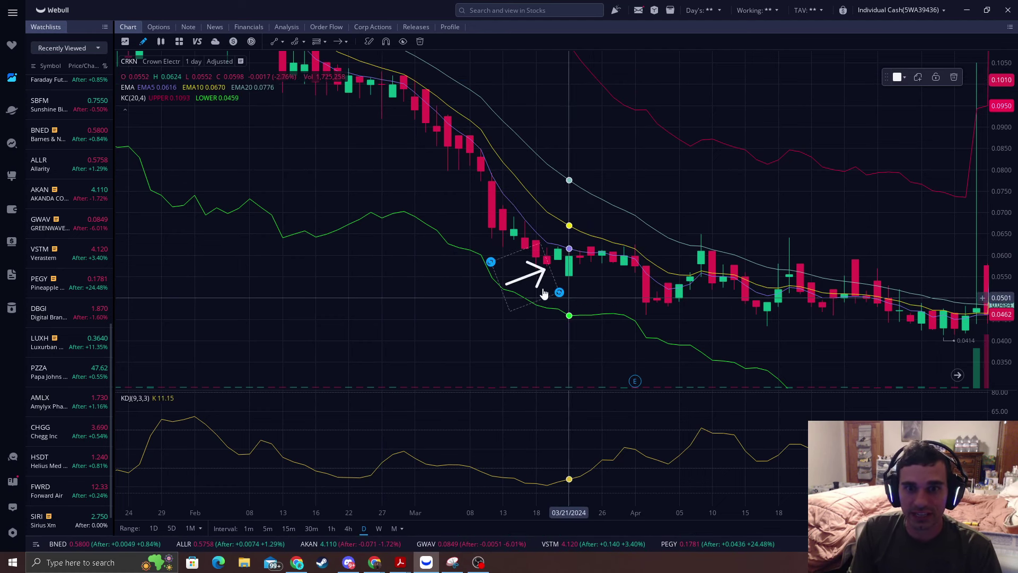
{"action": "mouse_move", "coordinate": [545, 270]}
{"action": "left_mouse_down"}
{"action": "mouse_move", "coordinate": [546, 281]}
{"action": "mouse_move", "coordinate": [546, 272]}
{"action": "left_mouse_up"}
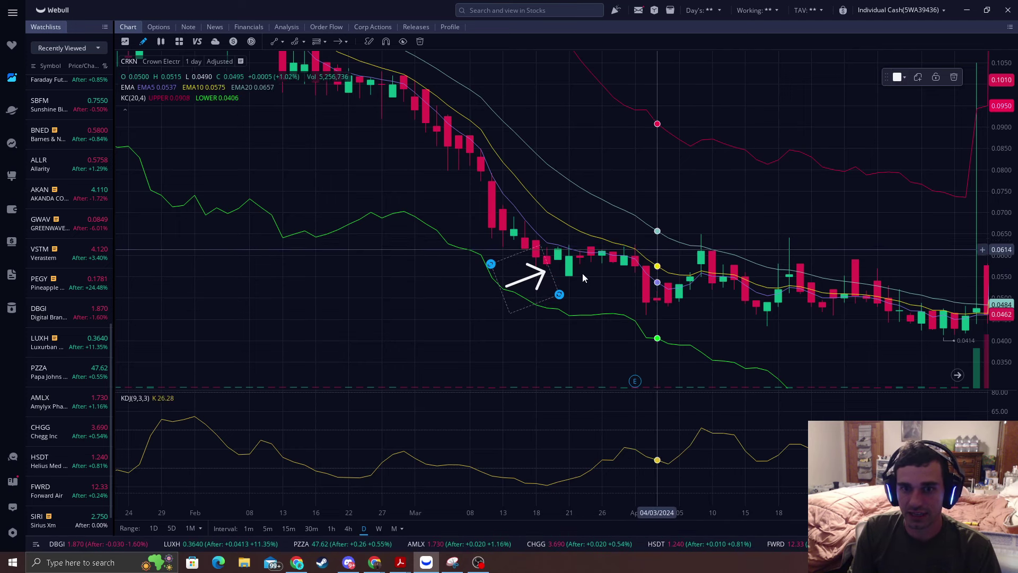
{"action": "left_click_drag", "start_coordinate": [564, 293], "coordinate": [598, 302]}
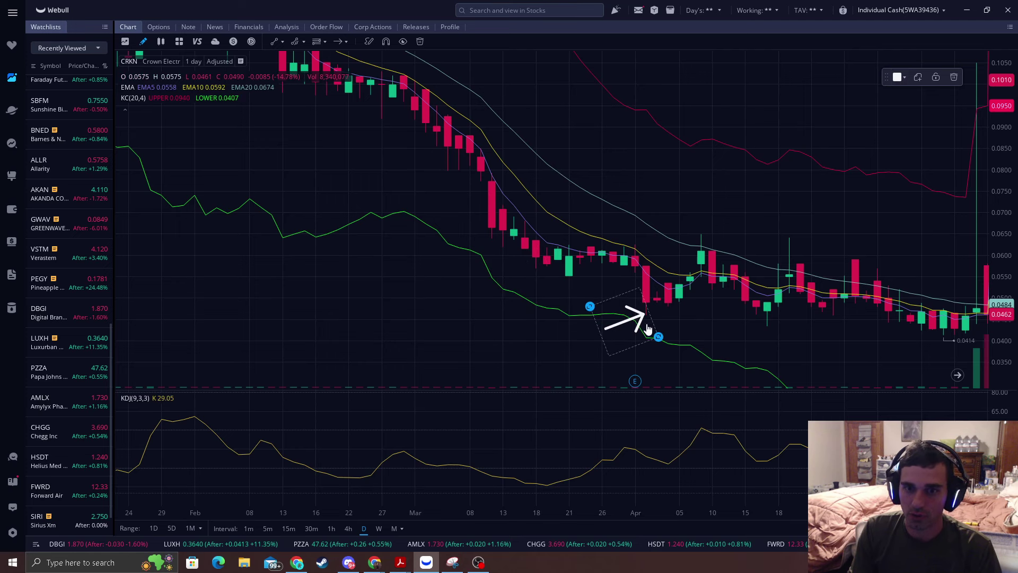
- Delete the tilted arrow from the daily chart
{"action": "left_click_drag", "start_coordinate": [688, 304], "coordinate": [460, 302]}
{"action": "scroll", "coordinate": [461, 302], "scroll_direction": "down", "scroll_amount": 3}
{"action": "left_click", "coordinate": [412, 317]}
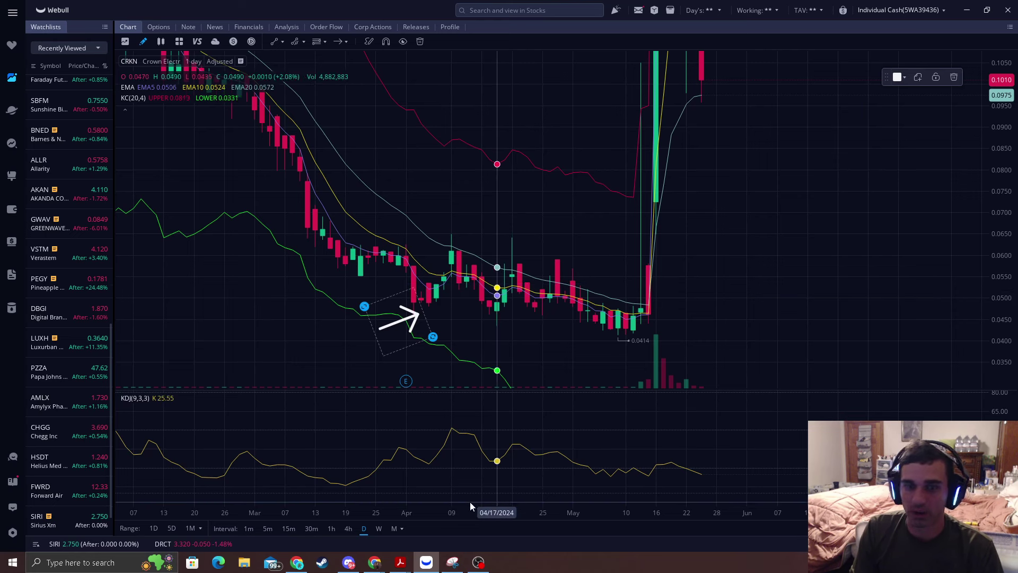
{"action": "left_click_drag", "start_coordinate": [696, 75], "coordinate": [697, 226]}
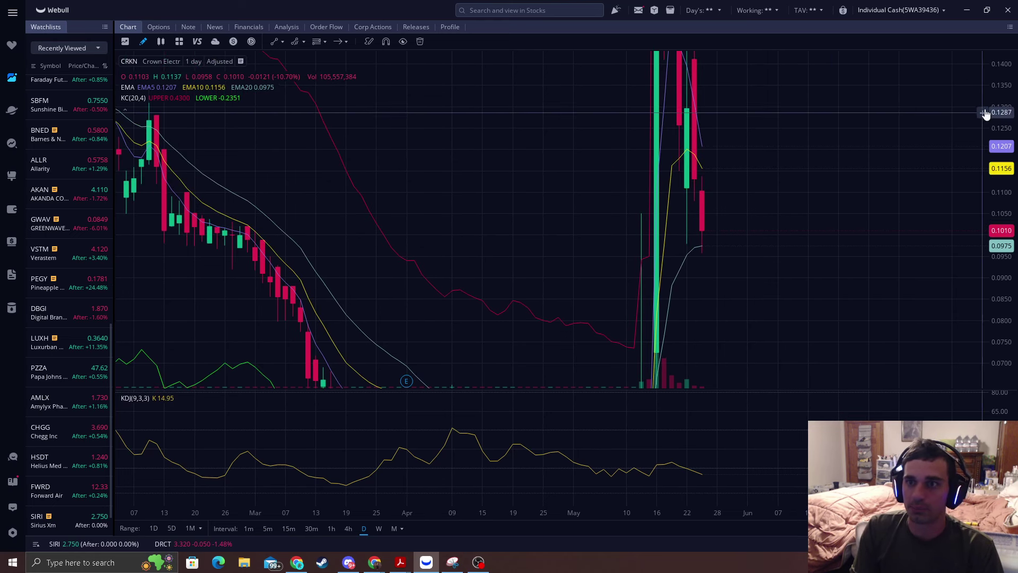
{"action": "scroll", "coordinate": [793, 83], "scroll_direction": "down", "scroll_amount": 3}
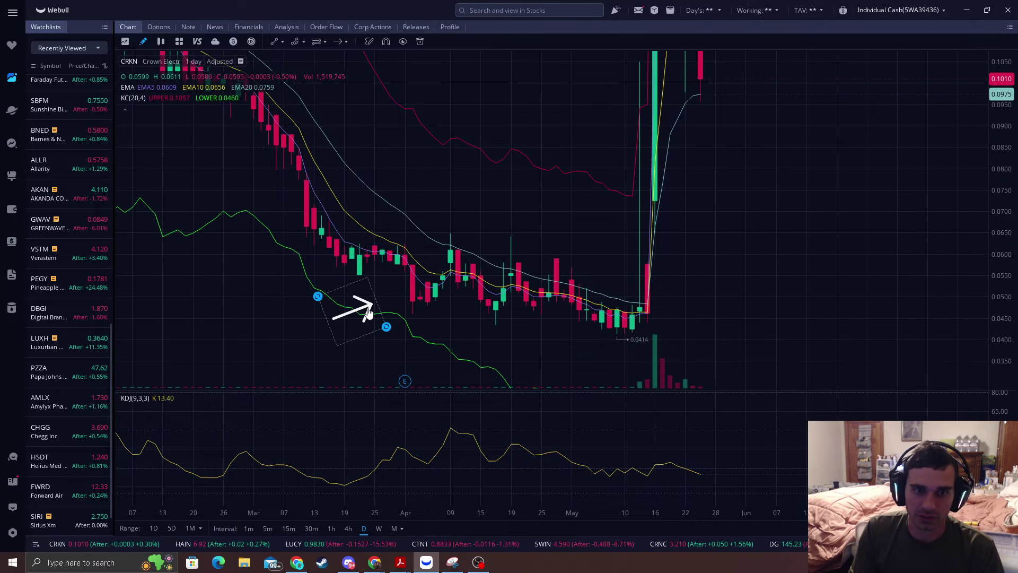
{"action": "left_click", "coordinate": [955, 77]}
- Examine CRKN's daily decline from spring 2024 back to October 2023
{"action": "left_click_drag", "start_coordinate": [388, 222], "coordinate": [676, 222]}
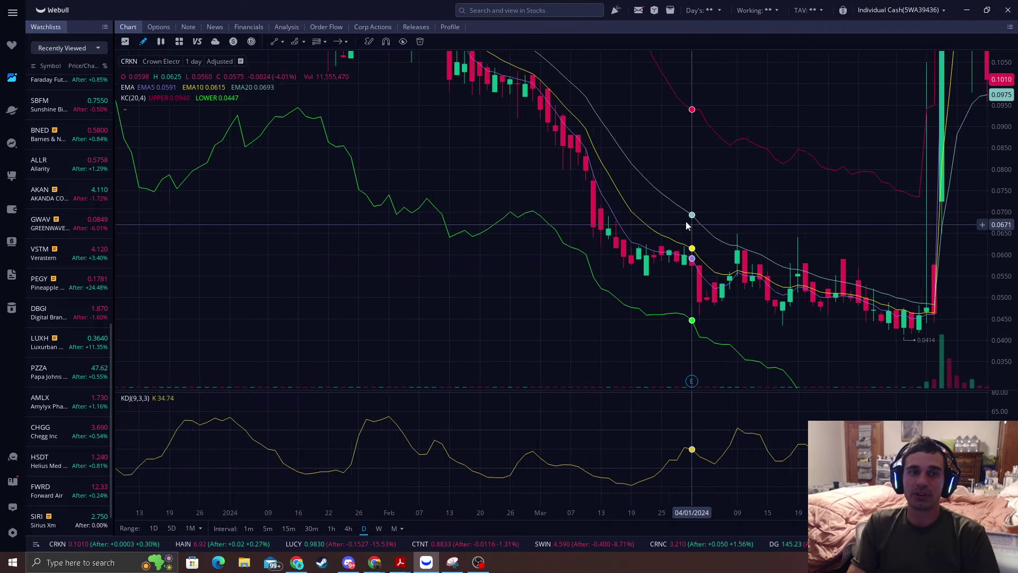
{"action": "scroll", "coordinate": [675, 222], "scroll_direction": "down", "scroll_amount": 3}
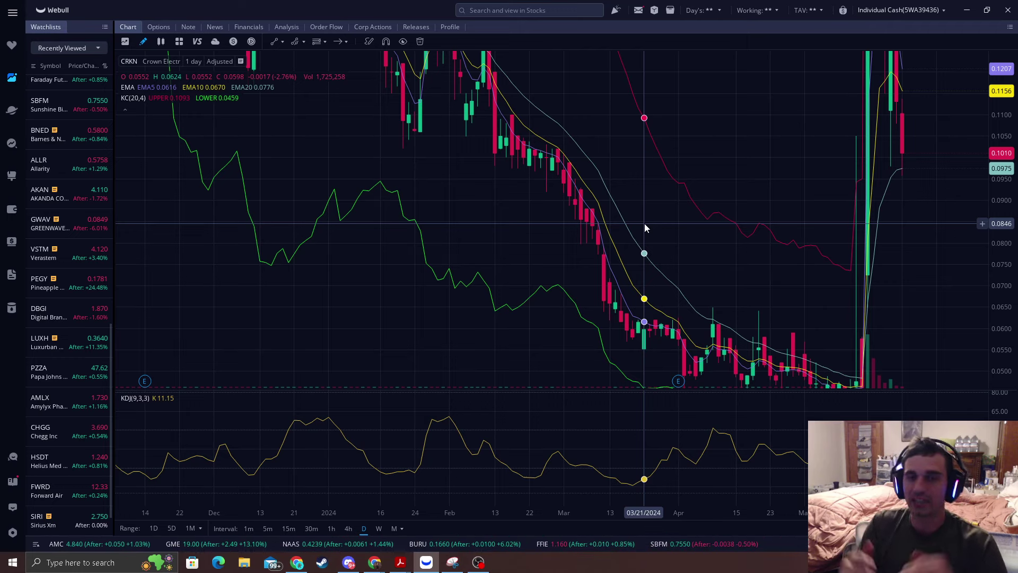
{"action": "left_click_drag", "start_coordinate": [592, 134], "coordinate": [593, 190]}
{"action": "left_click_drag", "start_coordinate": [998, 93], "coordinate": [1000, 252]}
{"action": "scroll", "coordinate": [398, 196], "scroll_direction": "down", "scroll_amount": 3}
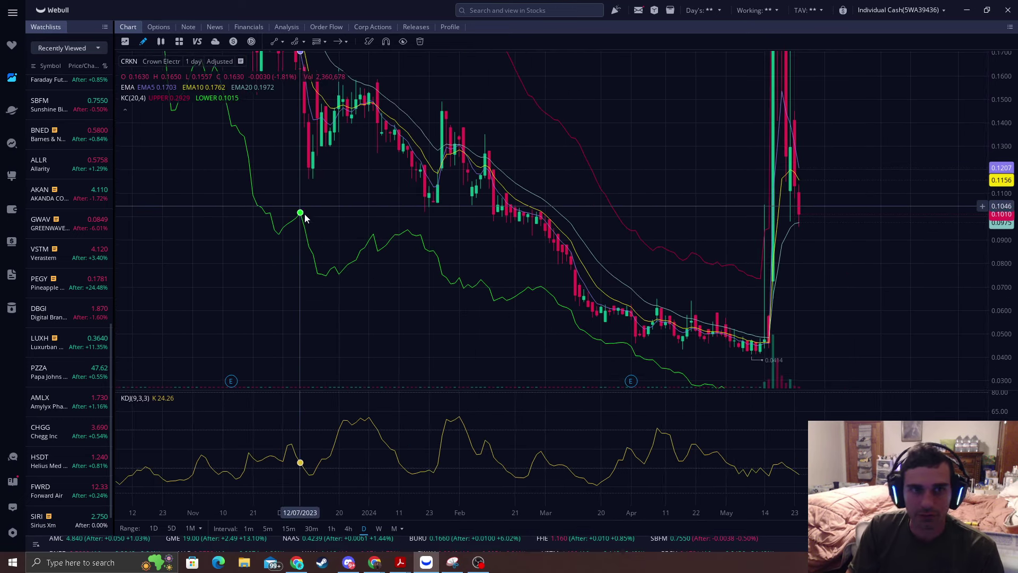
{"action": "scroll", "coordinate": [307, 226], "scroll_direction": "up", "scroll_amount": 5}
{"action": "left_click_drag", "start_coordinate": [311, 152], "coordinate": [437, 272]}
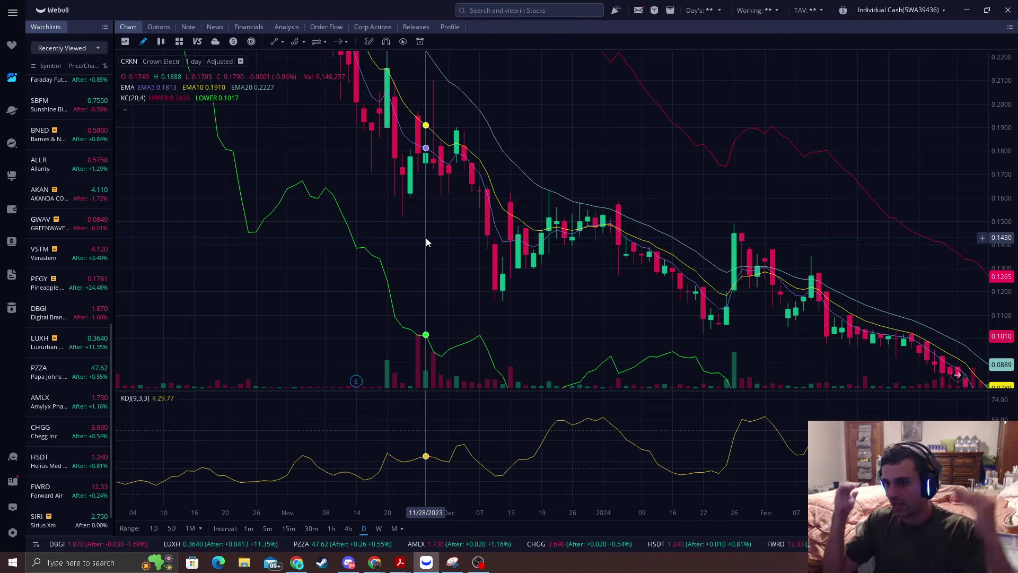
{"action": "left_click_drag", "start_coordinate": [428, 238], "coordinate": [565, 329]}
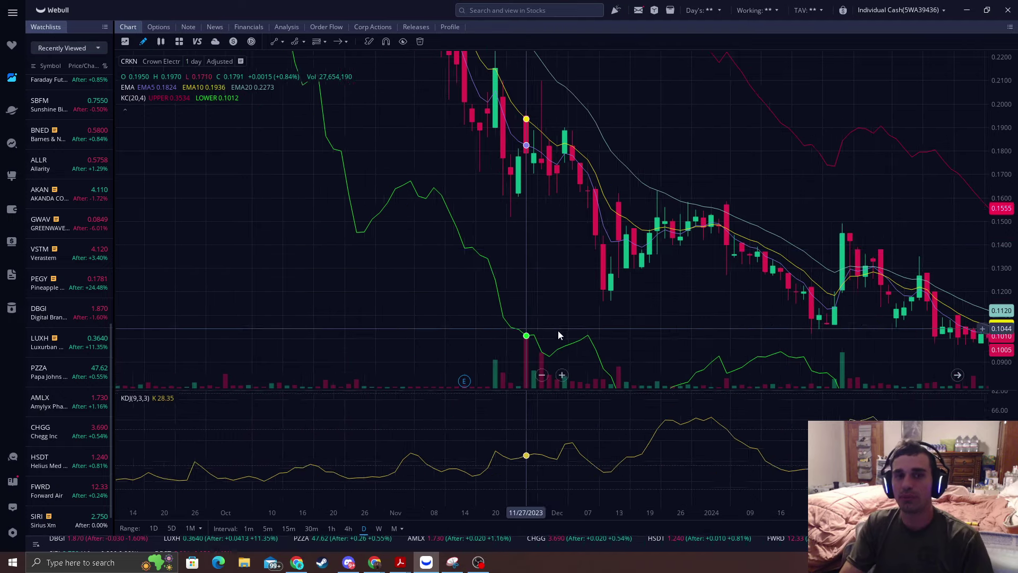
{"action": "left_click_drag", "start_coordinate": [1000, 82], "coordinate": [936, 164]}
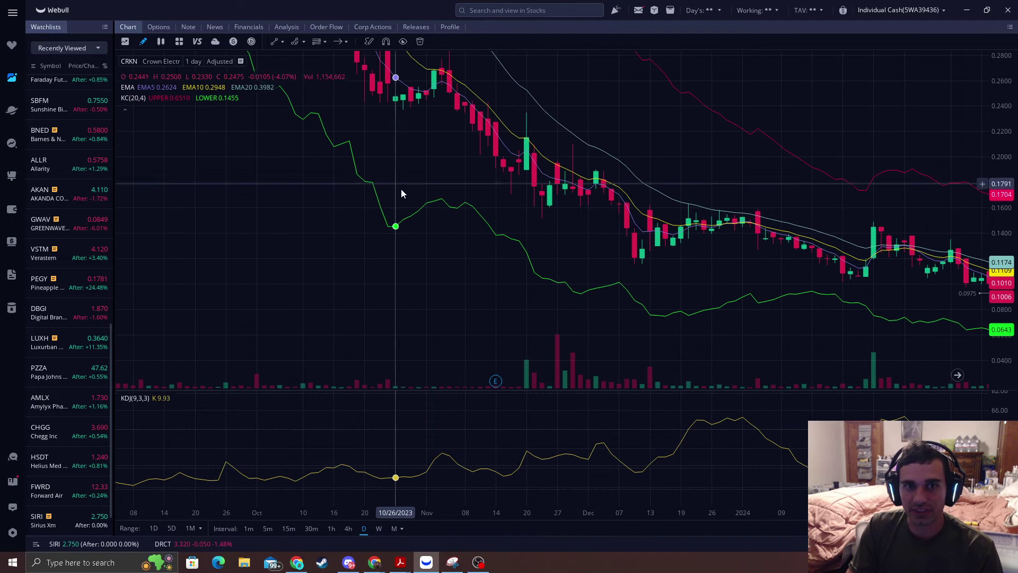
{"action": "left_click_drag", "start_coordinate": [627, 176], "coordinate": [627, 328]}
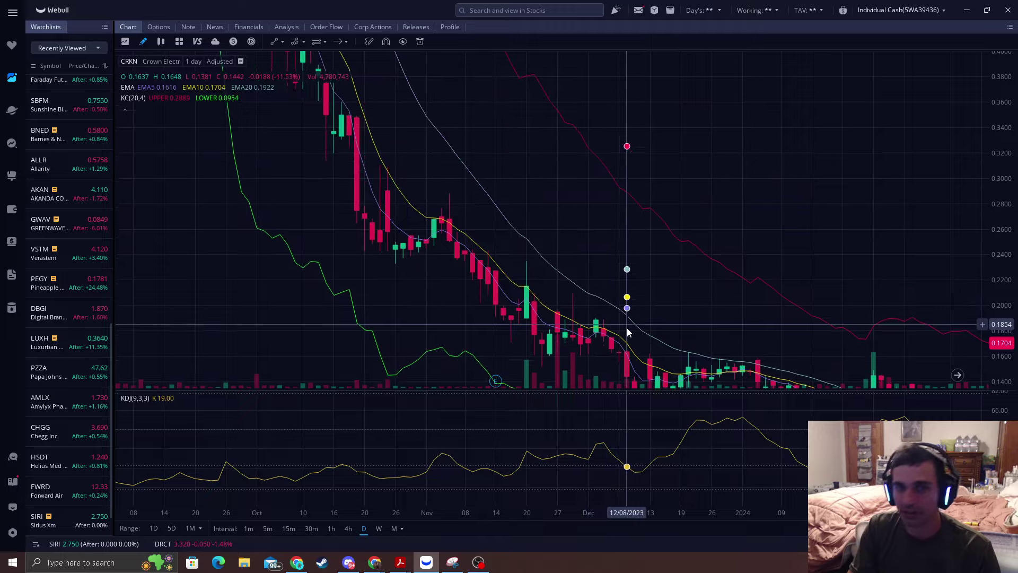
- Examine CRKN's older daily candles back through the 2023 decline to the March and April 2023 spikes
{"action": "scroll", "coordinate": [627, 328], "scroll_direction": "down", "scroll_amount": 3}
{"action": "left_click_drag", "start_coordinate": [989, 95], "coordinate": [1013, 355]}
{"action": "left_click_drag", "start_coordinate": [379, 117], "coordinate": [561, 239]}
{"action": "left_click_drag", "start_coordinate": [612, 127], "coordinate": [607, 321]}
{"action": "scroll", "coordinate": [546, 279], "scroll_direction": "down", "scroll_amount": 2}
{"action": "scroll", "coordinate": [545, 277], "scroll_direction": "down", "scroll_amount": 1}
{"action": "left_click_drag", "start_coordinate": [1004, 212], "coordinate": [991, 436]}
{"action": "left_click_drag", "start_coordinate": [491, 240], "coordinate": [488, 385]}
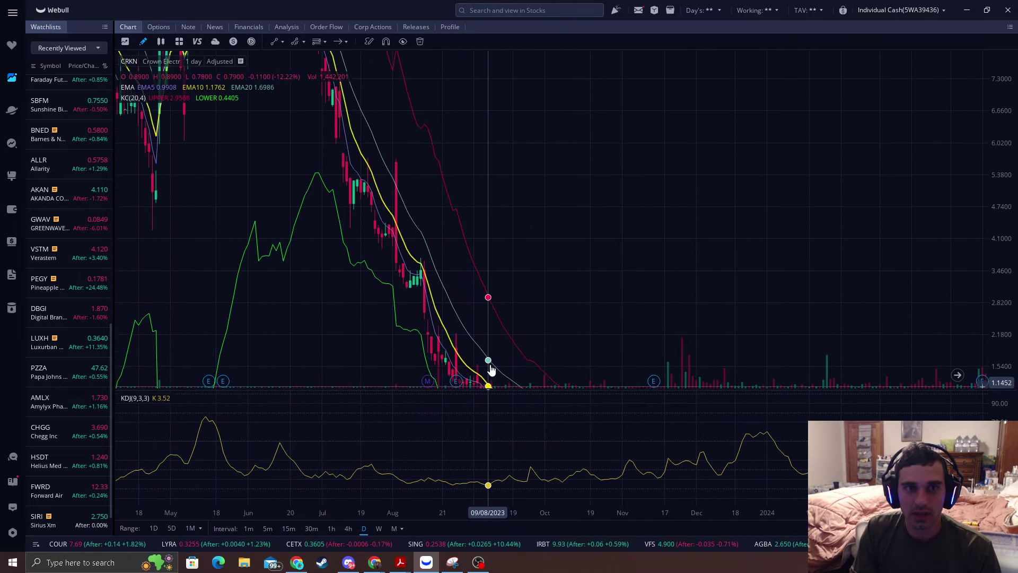
{"action": "left_click_drag", "start_coordinate": [494, 146], "coordinate": [500, 276]}
{"action": "left_click_drag", "start_coordinate": [377, 233], "coordinate": [599, 229]}
{"action": "left_click_drag", "start_coordinate": [1011, 86], "coordinate": [989, 345]}
{"action": "scroll", "coordinate": [644, 282], "scroll_direction": "up", "scroll_amount": 5}
{"action": "left_click_drag", "start_coordinate": [460, 228], "coordinate": [657, 306]}
{"action": "scroll", "coordinate": [527, 263], "scroll_direction": "up", "scroll_amount": 3}
{"action": "left_click_drag", "start_coordinate": [400, 222], "coordinate": [472, 294]}
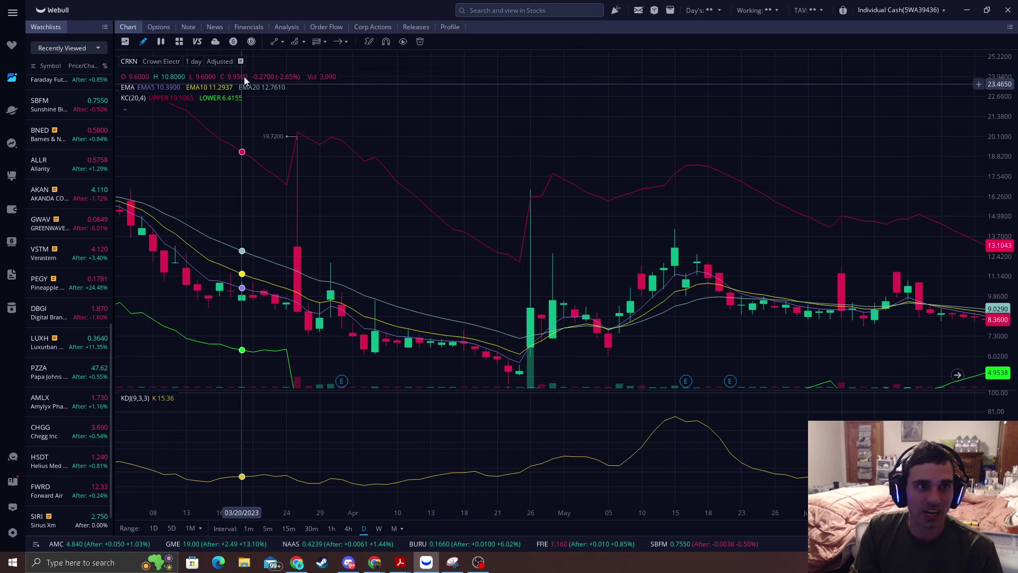
- Place right-pointing arrows at the upper wicks of the late-April 2023 and late-March 2023 spikes
{"action": "left_click", "coordinate": [338, 43]}
{"action": "left_click", "coordinate": [511, 205]}
{"action": "left_click_drag", "start_coordinate": [400, 188], "coordinate": [476, 188]}
{"action": "left_click", "coordinate": [338, 41]}
{"action": "left_click", "coordinate": [340, 146]}
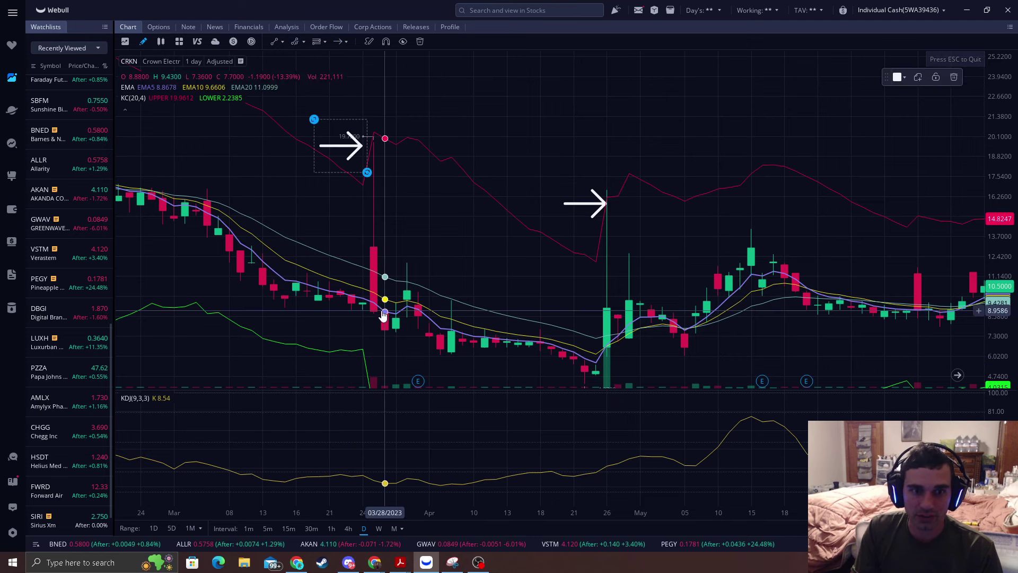
- Delete the arrows at the March and April 2023 spikes
{"action": "left_click", "coordinate": [954, 77]}
{"action": "left_click", "coordinate": [583, 203]}
{"action": "left_click", "coordinate": [954, 77]}
- Examine the daily candles between August 2022 and February 2023, including the December and January spikes
{"action": "left_click_drag", "start_coordinate": [223, 204], "coordinate": [774, 205]}
{"action": "left_click_drag", "start_coordinate": [480, 140], "coordinate": [657, 316]}
{"action": "double_click", "coordinate": [1005, 136]}
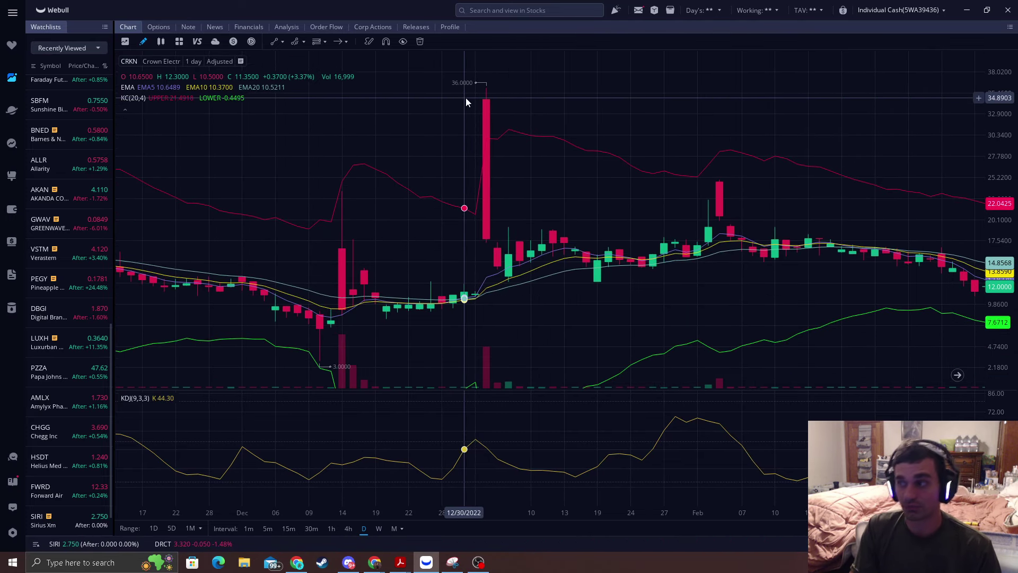
{"action": "left_click_drag", "start_coordinate": [409, 109], "coordinate": [594, 116]}
{"action": "scroll", "coordinate": [614, 136], "scroll_direction": "down", "scroll_amount": 5}
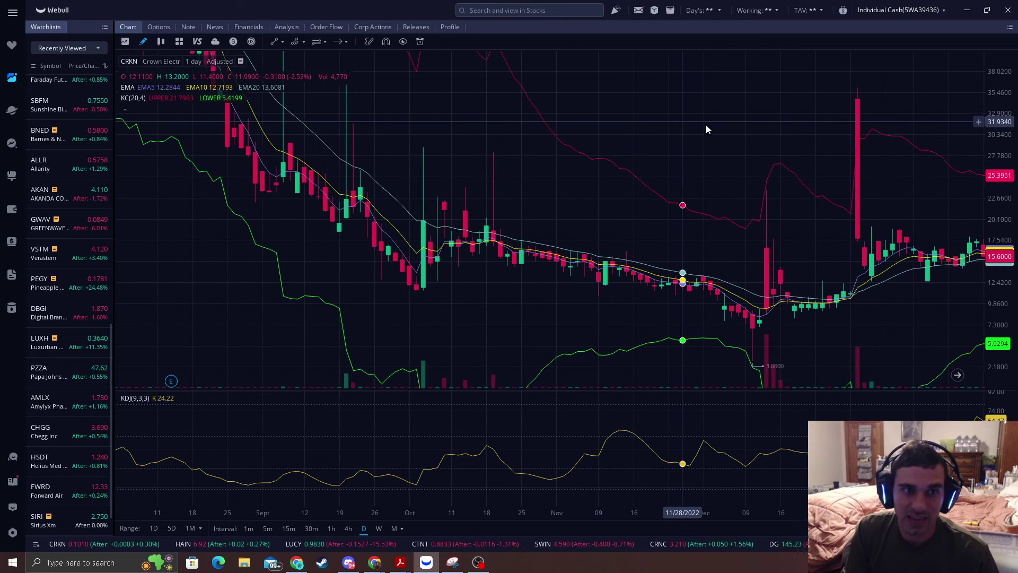
{"action": "scroll", "coordinate": [541, 165], "scroll_direction": "up", "scroll_amount": 5}
- Mark the early-January 2023 and mid-December 2022 spikes in turn with one right-pointing arrow, and delete it
{"action": "left_click", "coordinate": [338, 42]}
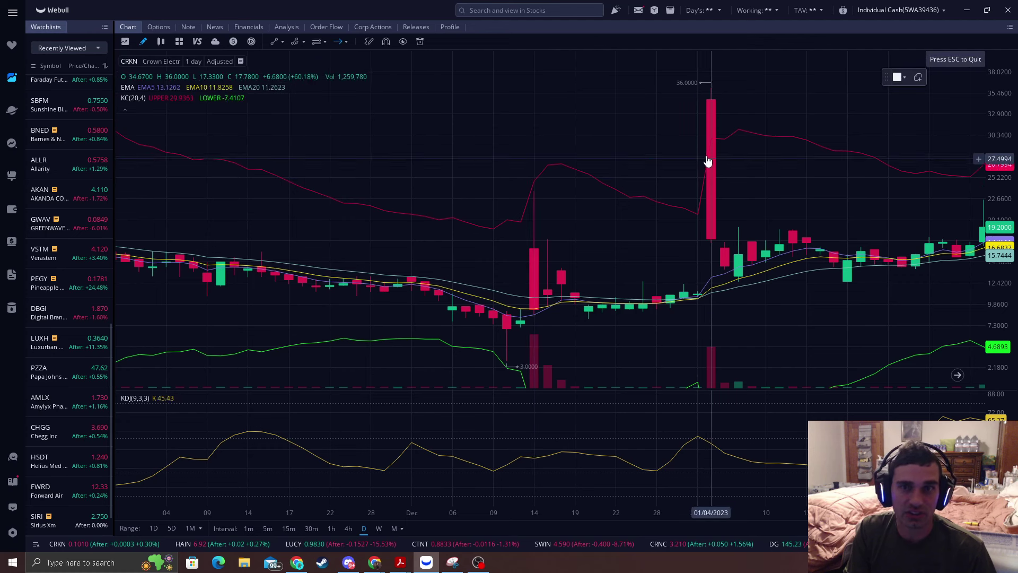
{"action": "left_click", "coordinate": [681, 106]}
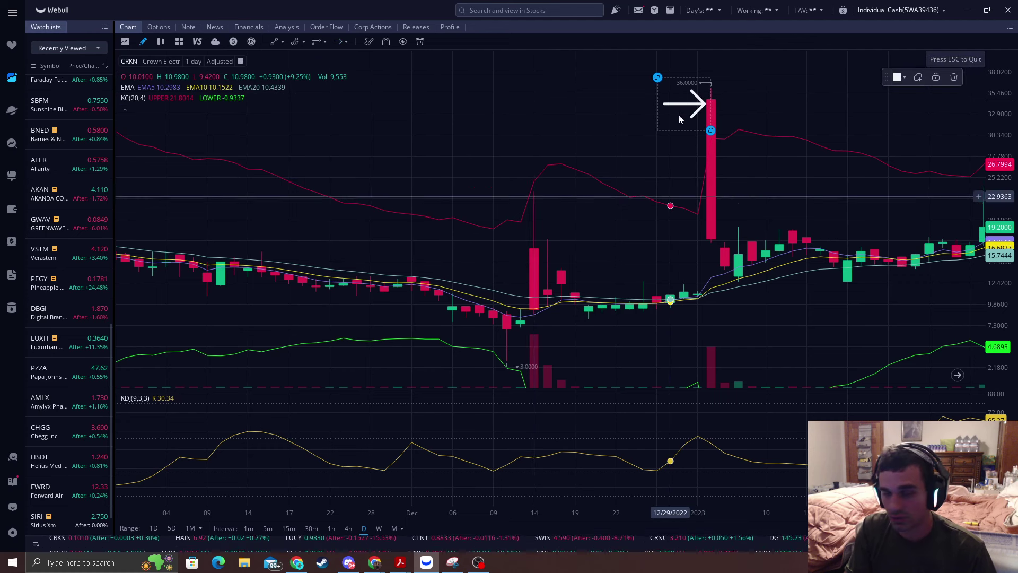
{"action": "left_click_drag", "start_coordinate": [696, 106], "coordinate": [504, 198]}
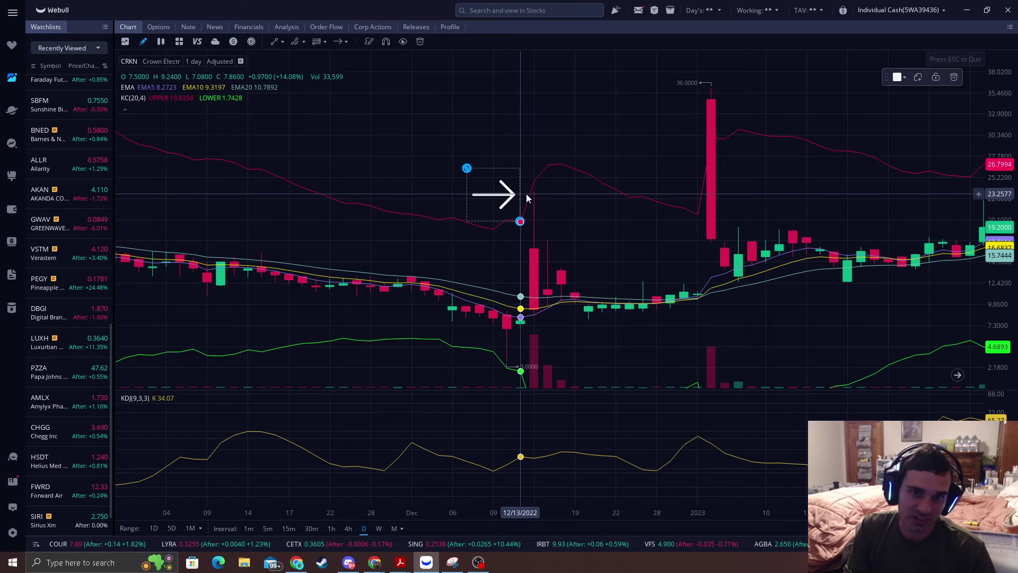
{"action": "left_click", "coordinate": [954, 77]}
- Return to CRKN's latest daily candles and examine the May 2024 spike and the pullback through May 24
{"action": "left_click_drag", "start_coordinate": [928, 133], "coordinate": [775, 193]}
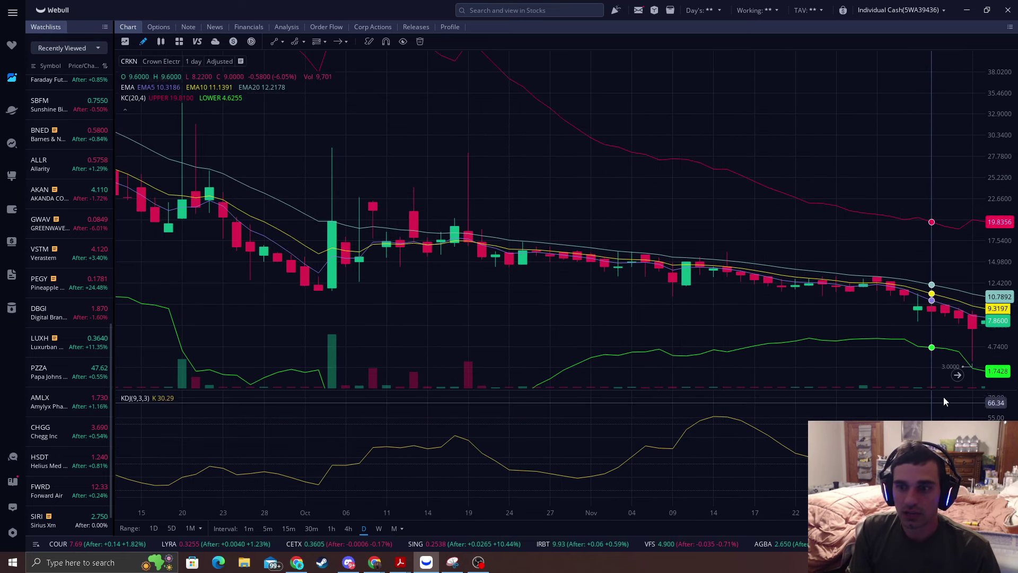
{"action": "left_click", "coordinate": [958, 375]}
{"action": "left_click_drag", "start_coordinate": [851, 388], "coordinate": [582, 202]}
{"action": "left_click_drag", "start_coordinate": [1002, 319], "coordinate": [1005, 52]}
{"action": "left_click_drag", "start_coordinate": [1007, 257], "coordinate": [1002, 128]}
{"action": "left_click_drag", "start_coordinate": [922, 135], "coordinate": [787, 248]}
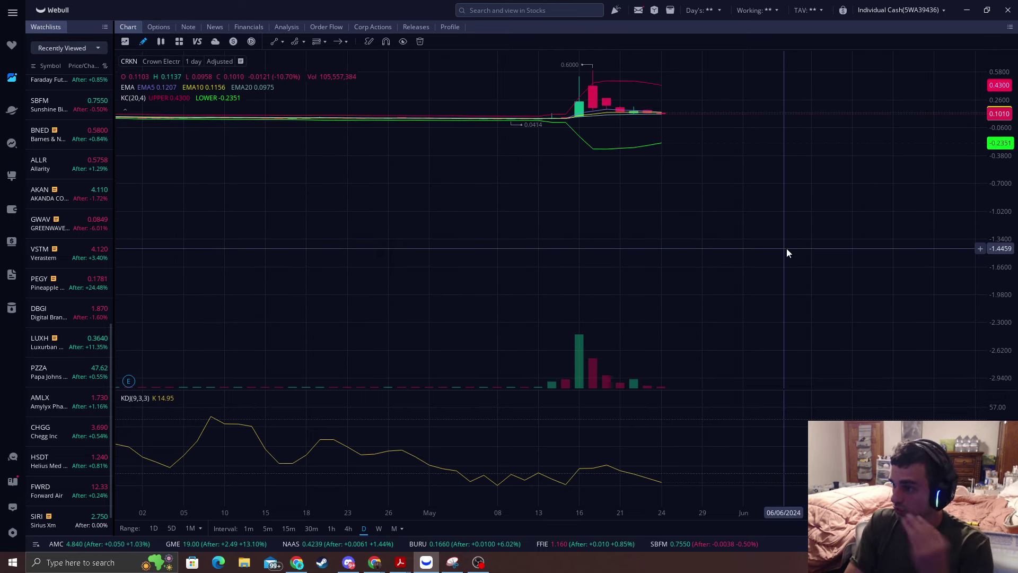
{"action": "left_click_drag", "start_coordinate": [1011, 253], "coordinate": [1003, 154]}
{"action": "left_click_drag", "start_coordinate": [872, 181], "coordinate": [849, 358]}
{"action": "left_click_drag", "start_coordinate": [1003, 323], "coordinate": [1001, 231]}
{"action": "left_click_drag", "start_coordinate": [756, 183], "coordinate": [739, 259]}
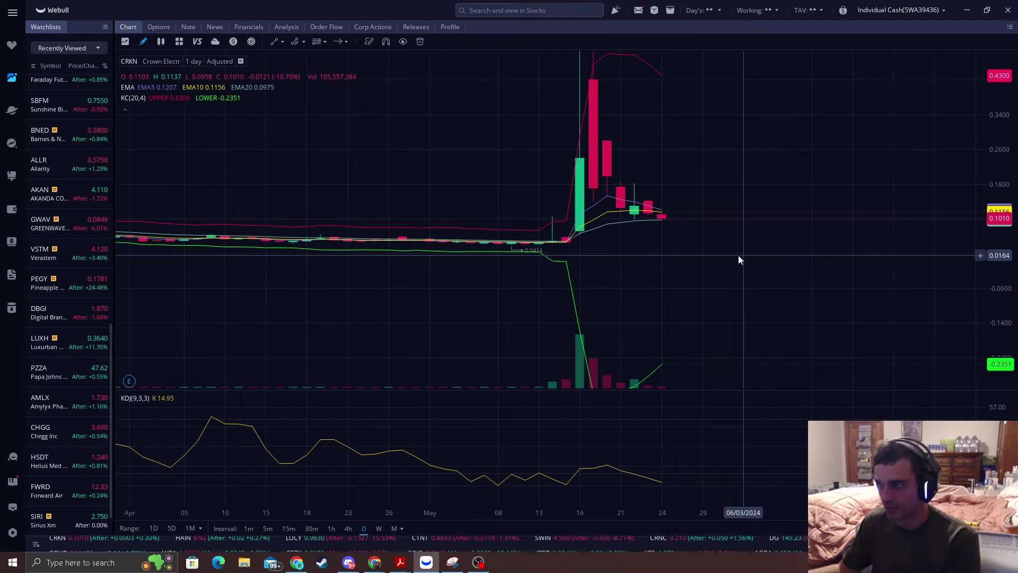
{"action": "left_click_drag", "start_coordinate": [739, 256], "coordinate": [747, 244]}
{"action": "left_click_drag", "start_coordinate": [995, 319], "coordinate": [995, 207]}
{"action": "left_click_drag", "start_coordinate": [785, 212], "coordinate": [741, 281]}
{"action": "scroll", "coordinate": [740, 254], "scroll_direction": "up", "scroll_amount": 3}
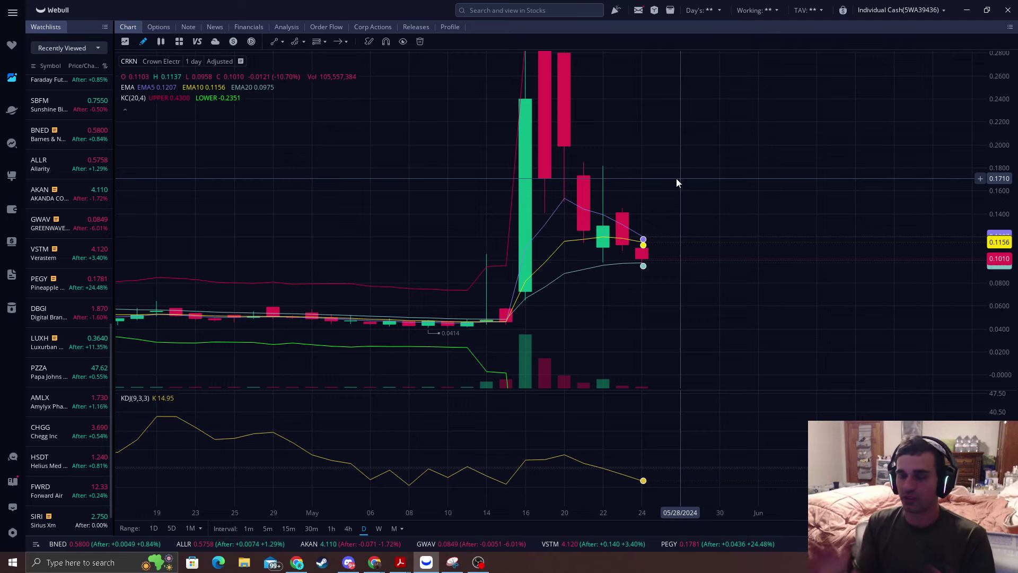
- Place a right-pointing arrow at the upper wick of the May 16 candle, at about the 0.39 price level
{"action": "left_click_drag", "start_coordinate": [1001, 82], "coordinate": [998, 297]}
{"action": "left_click_drag", "start_coordinate": [696, 110], "coordinate": [695, 230]}
{"action": "left_click", "coordinate": [338, 42]}
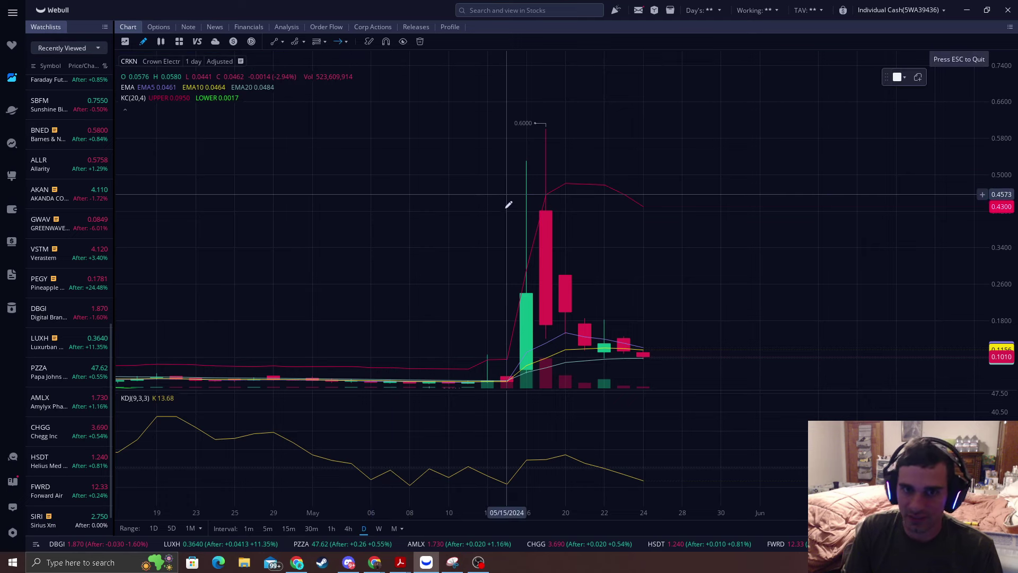
{"action": "left_click", "coordinate": [506, 248]}
{"action": "mouse_move", "coordinate": [506, 256]}
{"action": "left_mouse_down"}
{"action": "mouse_move", "coordinate": [526, 174]}
{"action": "mouse_move", "coordinate": [507, 174]}
{"action": "mouse_move", "coordinate": [488, 247]}
{"action": "mouse_move", "coordinate": [494, 177]}
{"action": "left_mouse_up"}
{"action": "scroll", "coordinate": [602, 241], "scroll_direction": "up", "scroll_amount": 3}
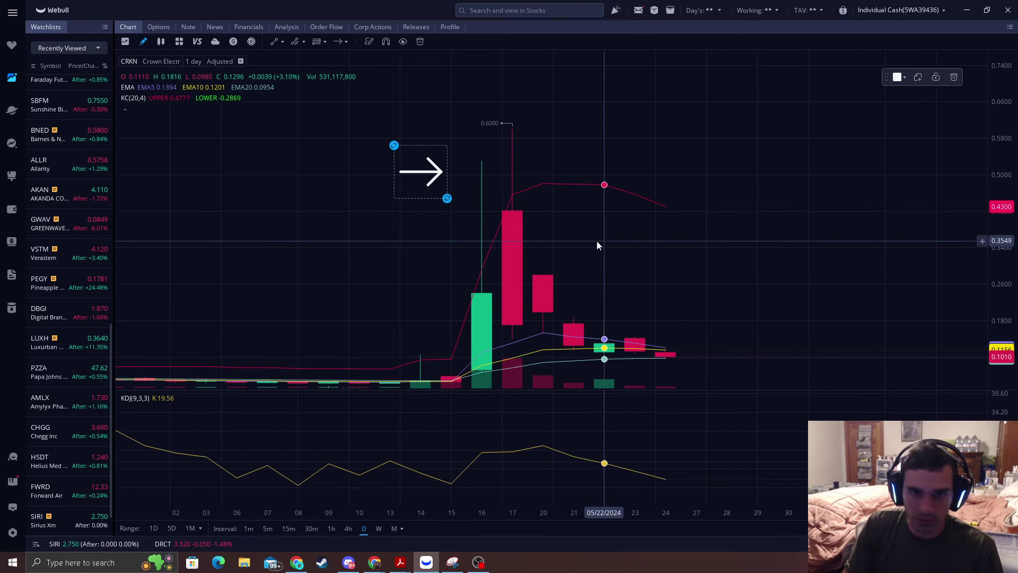
{"action": "left_click_drag", "start_coordinate": [705, 268], "coordinate": [708, 200]}
{"action": "left_click", "coordinate": [425, 103]}
{"action": "left_click_drag", "start_coordinate": [424, 103], "coordinate": [455, 156]}
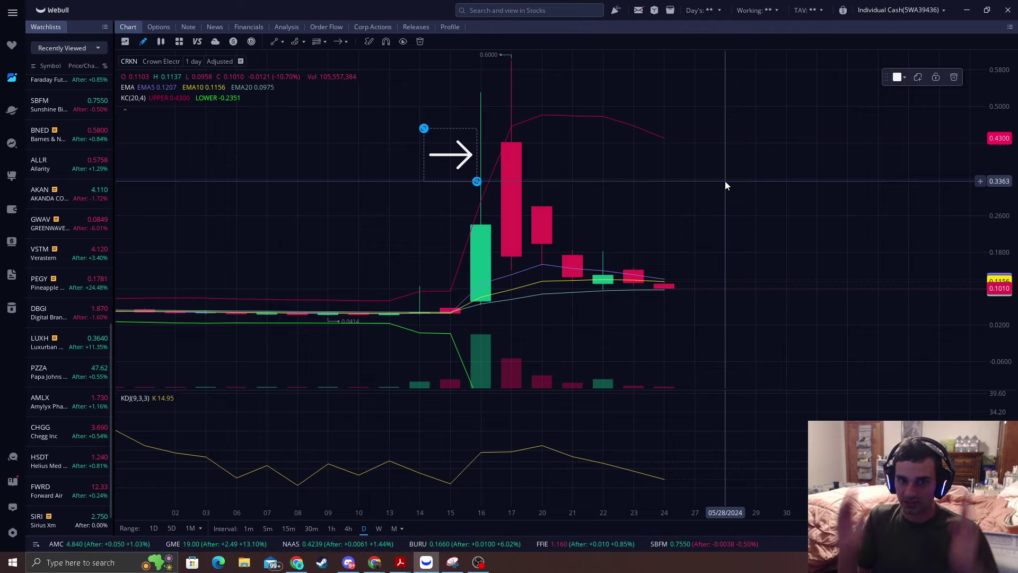
- Move the arrow to the lower wick of the May 20 candle, at about the 0.17 price level
{"action": "left_click_drag", "start_coordinate": [457, 165], "coordinate": [517, 266]}
{"action": "left_click_drag", "start_coordinate": [999, 315], "coordinate": [1002, 228]}
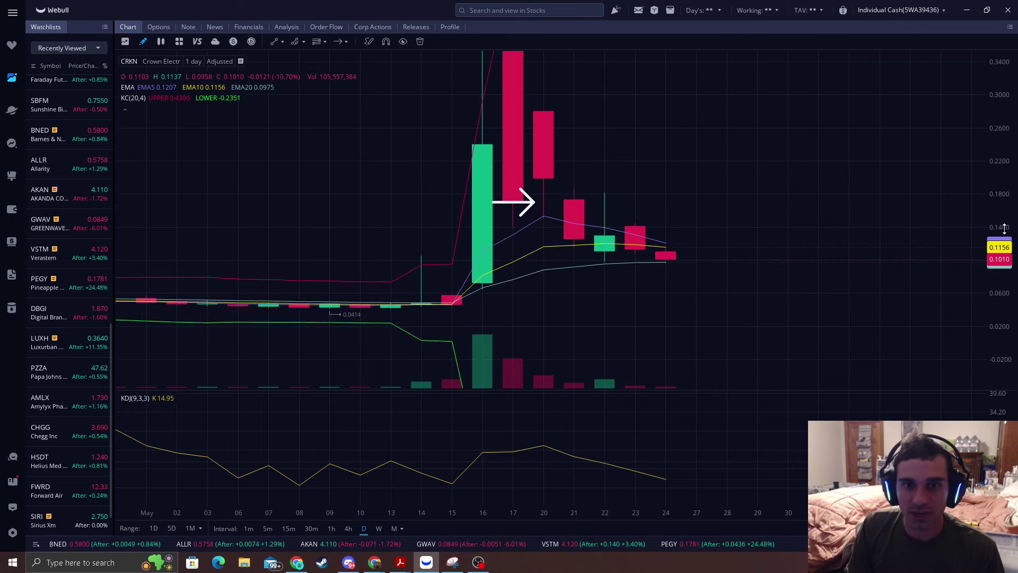
{"action": "left_click_drag", "start_coordinate": [705, 106], "coordinate": [701, 230]}
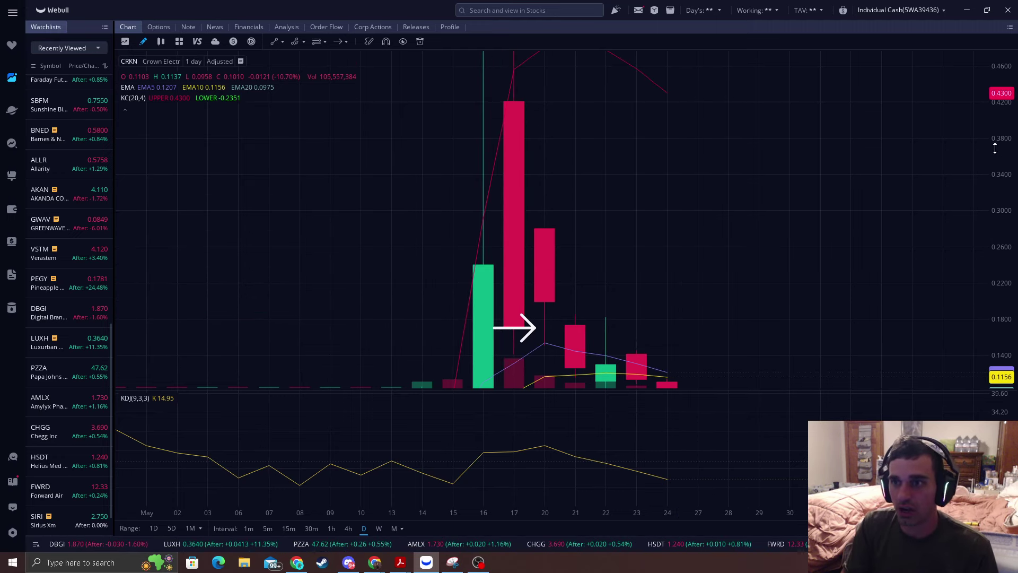
{"action": "left_click_drag", "start_coordinate": [996, 148], "coordinate": [997, 188]}
{"action": "left_click", "coordinate": [500, 317]}
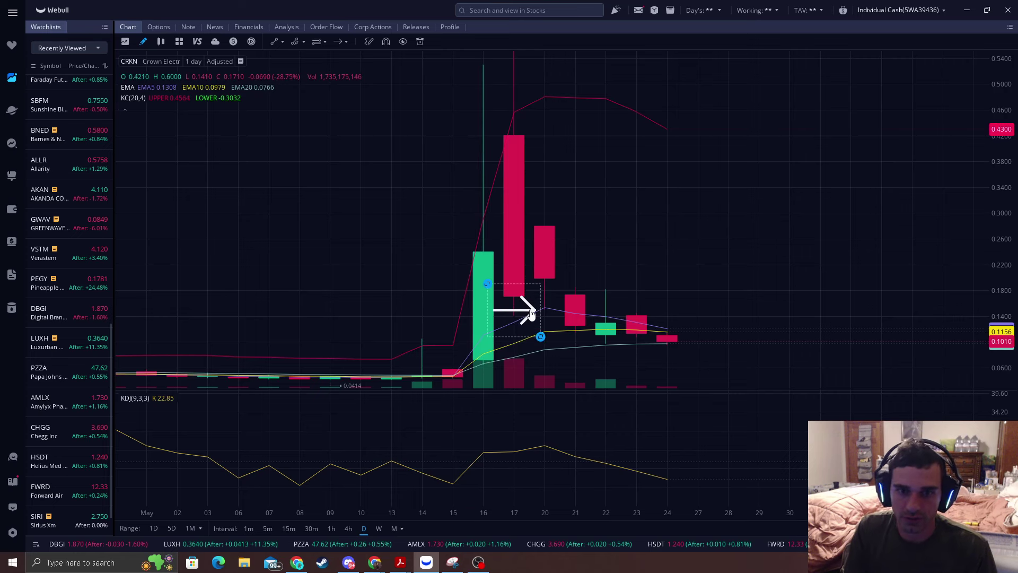
{"action": "left_click", "coordinate": [524, 311]}
- Move the arrow to the bottom of the May 21 candle, at about the 0.12 price level
{"action": "left_click_drag", "start_coordinate": [701, 266], "coordinate": [701, 174]}
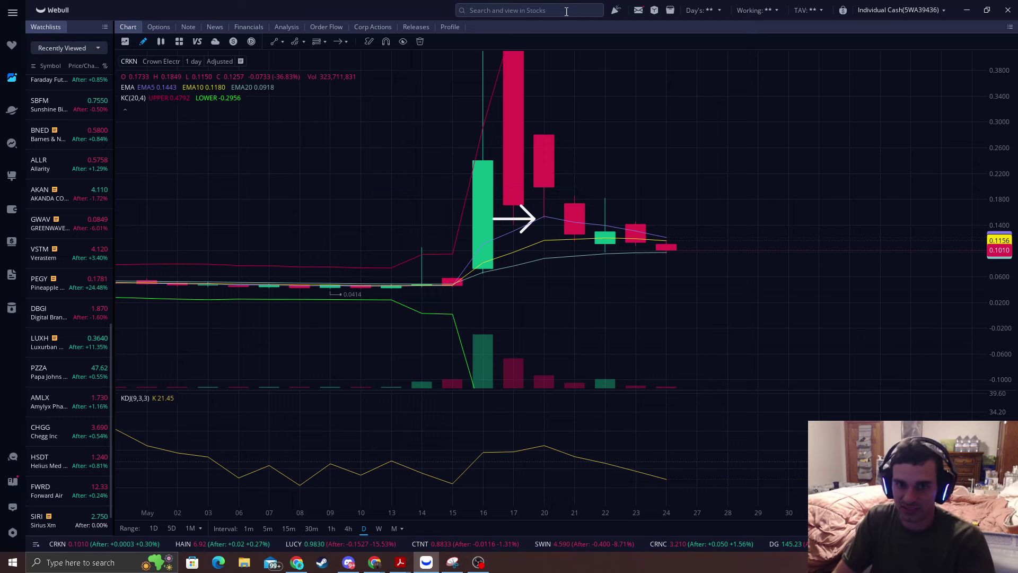
{"action": "left_click_drag", "start_coordinate": [788, 170], "coordinate": [786, 104]}
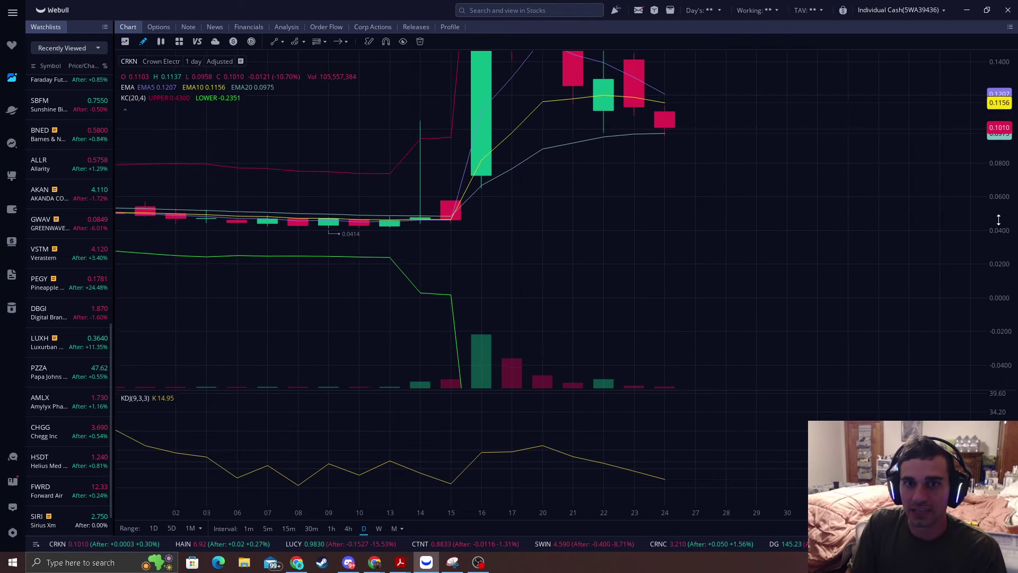
{"action": "left_click", "coordinate": [523, 152]}
{"action": "left_click_drag", "start_coordinate": [539, 185], "coordinate": [538, 206]}
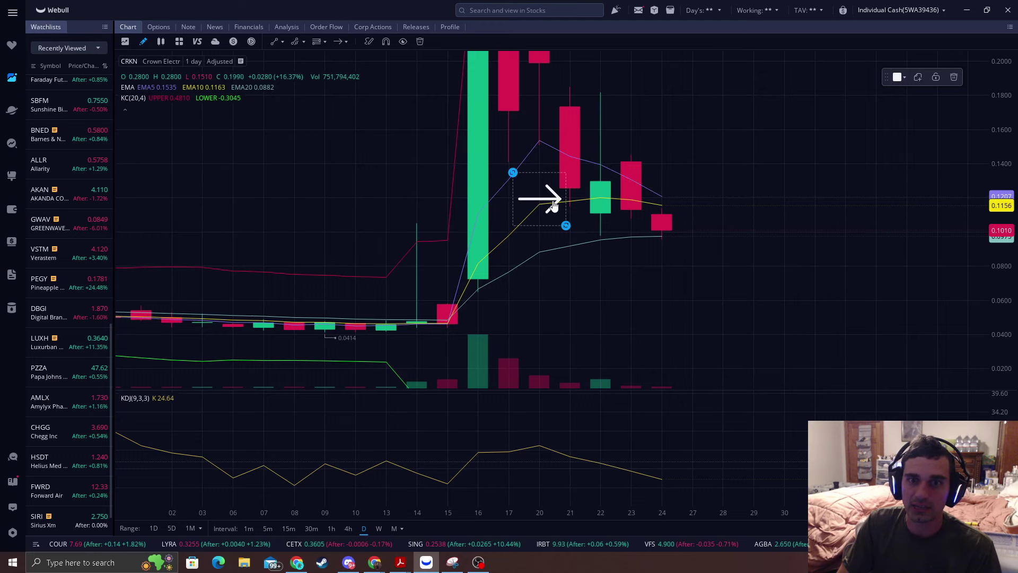
{"action": "left_click_drag", "start_coordinate": [558, 207], "coordinate": [528, 205]}
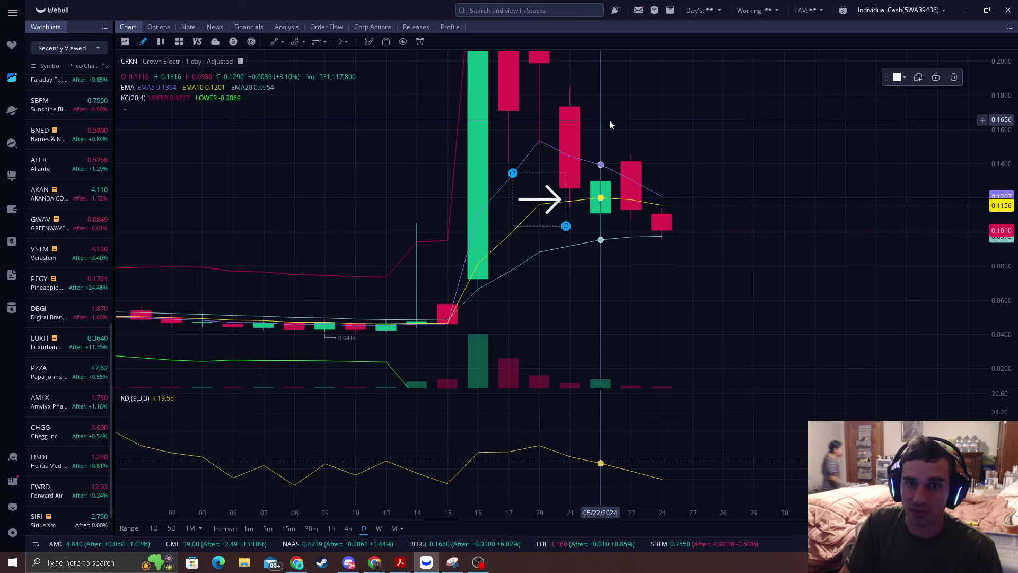
- Move the arrow to the lower wick of the May 24 candle, at about the 0.098 price level
{"action": "left_click_drag", "start_coordinate": [672, 92], "coordinate": [684, 257]}
{"action": "left_click_drag", "start_coordinate": [1003, 133], "coordinate": [1002, 237]}
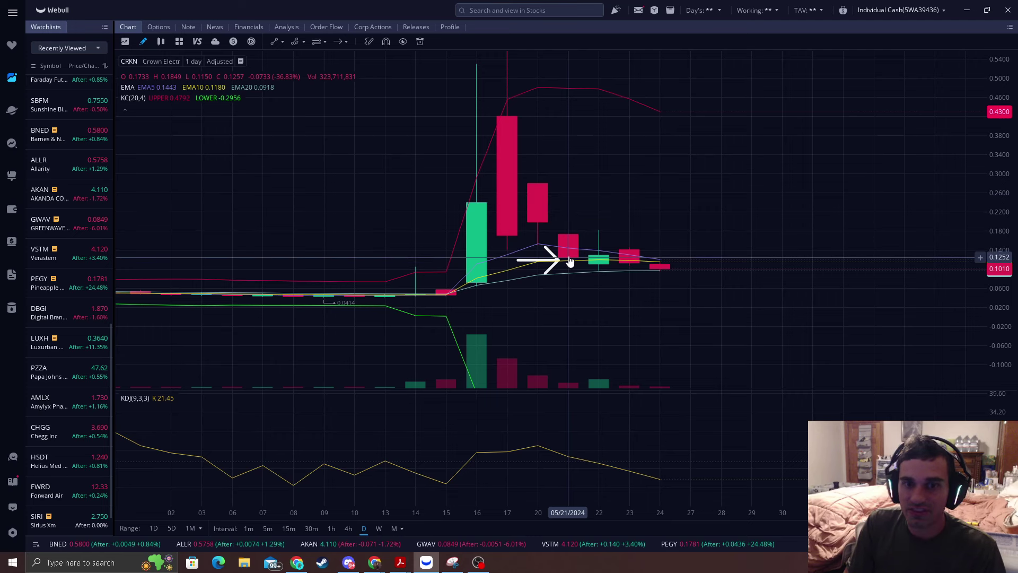
{"action": "left_click_drag", "start_coordinate": [813, 252], "coordinate": [813, 206]}
{"action": "left_click_drag", "start_coordinate": [991, 299], "coordinate": [990, 155]}
{"action": "left_click_drag", "start_coordinate": [782, 132], "coordinate": [776, 184]}
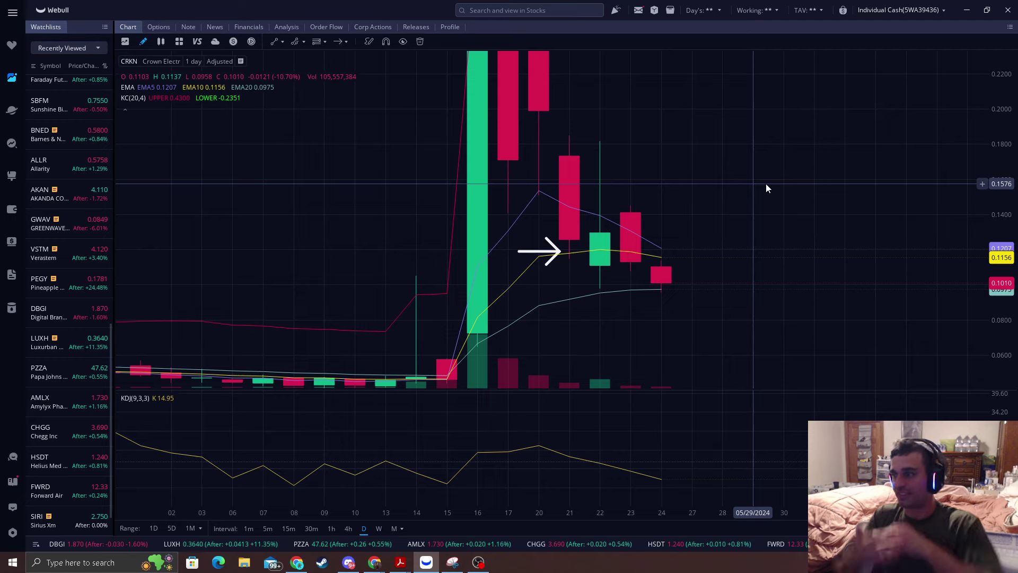
{"action": "mouse_move", "coordinate": [539, 250]}
{"action": "left_mouse_down"}
{"action": "mouse_move", "coordinate": [570, 164]}
{"action": "mouse_move", "coordinate": [541, 183]}
{"action": "mouse_move", "coordinate": [541, 258]}
{"action": "left_mouse_up"}
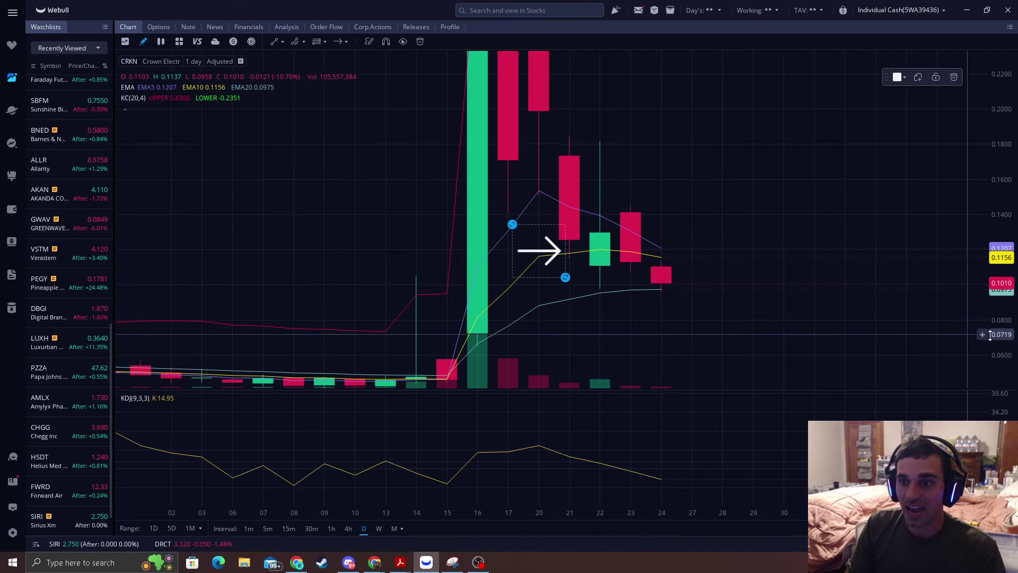
{"action": "left_click_drag", "start_coordinate": [996, 333], "coordinate": [996, 278]}
{"action": "left_click_drag", "start_coordinate": [775, 243], "coordinate": [758, 139]}
{"action": "left_click_drag", "start_coordinate": [566, 188], "coordinate": [618, 222]}
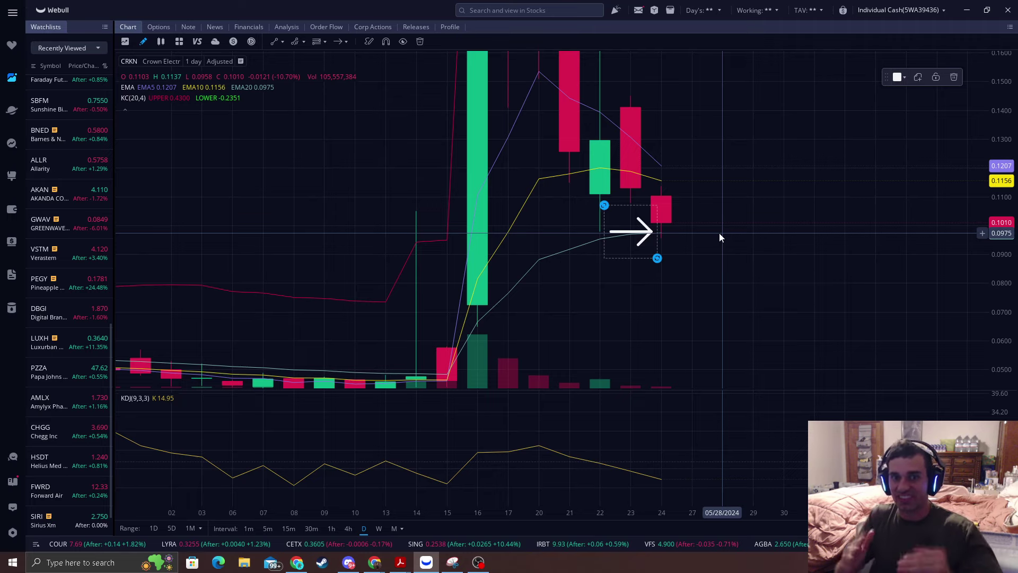
- Delete the arrow at the May 24 candle from the chart
{"action": "left_click_drag", "start_coordinate": [708, 256], "coordinate": [708, 200]}
{"action": "left_click", "coordinate": [648, 176]}
{"action": "left_click", "coordinate": [954, 78]}
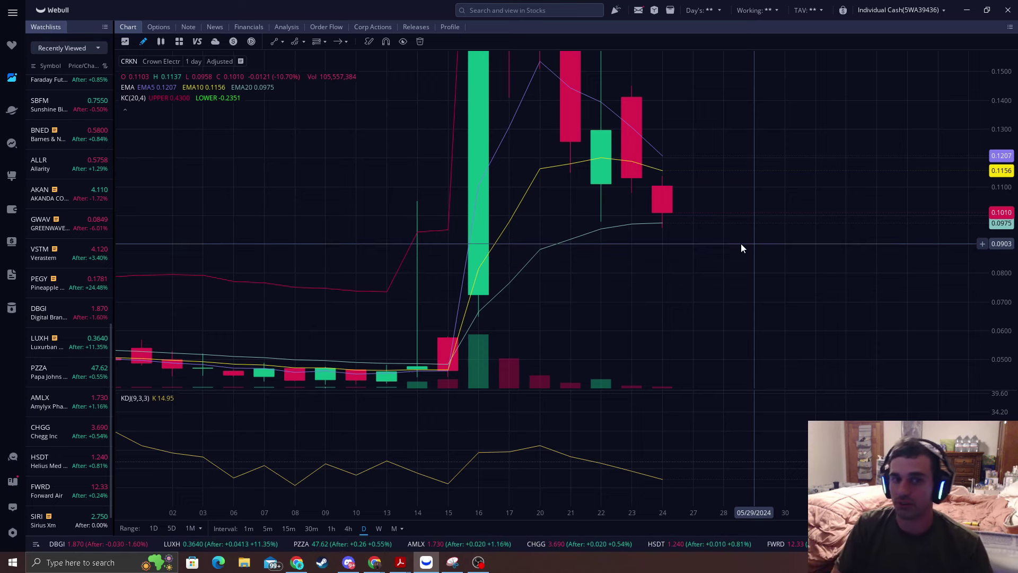
- Place a new right-pointing arrow at the lower part of the May 24 candle and remove it again
{"action": "scroll", "coordinate": [731, 249], "scroll_direction": "down", "scroll_amount": 3}
{"action": "scroll", "coordinate": [731, 250], "scroll_direction": "up", "scroll_amount": 4}
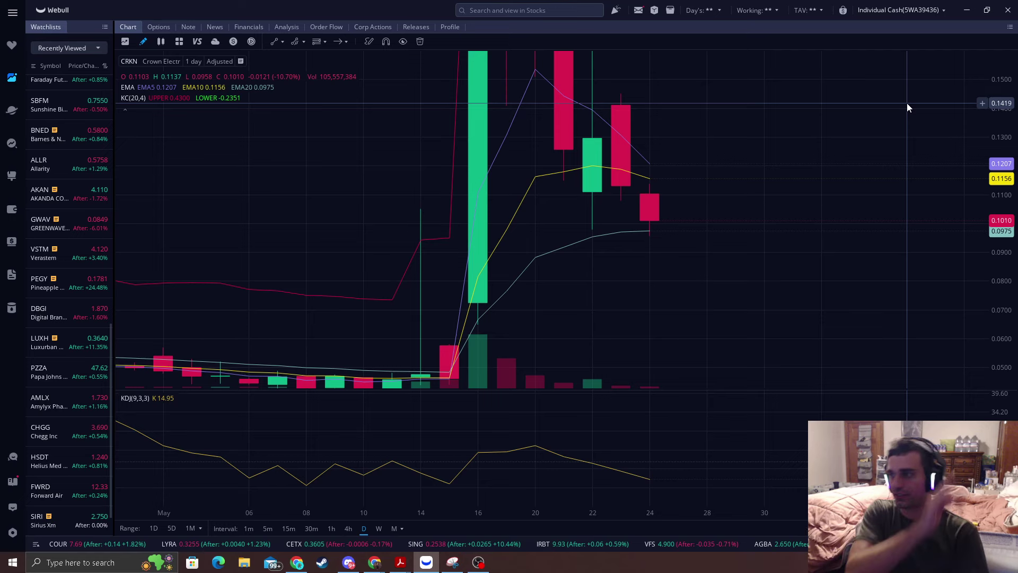
{"action": "scroll", "coordinate": [759, 206], "scroll_direction": "up", "scroll_amount": 1}
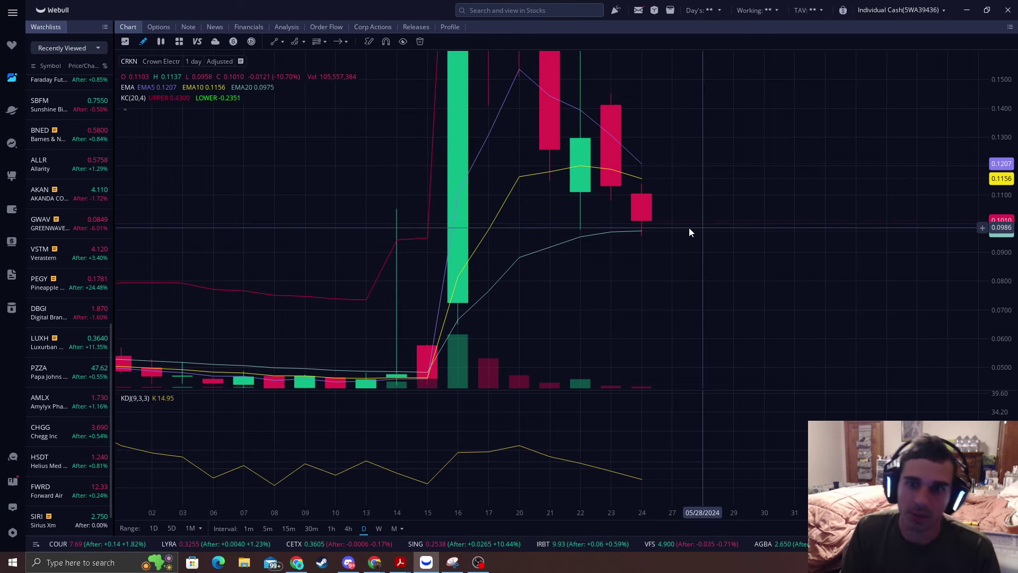
{"action": "left_click", "coordinate": [338, 41]}
{"action": "mouse_move", "coordinate": [584, 209]}
{"action": "left_mouse_down"}
{"action": "mouse_move", "coordinate": [637, 262]}
{"action": "mouse_move", "coordinate": [652, 259]}
{"action": "mouse_move", "coordinate": [640, 236]}
{"action": "left_mouse_up"}
{"action": "left_click", "coordinate": [955, 77]}
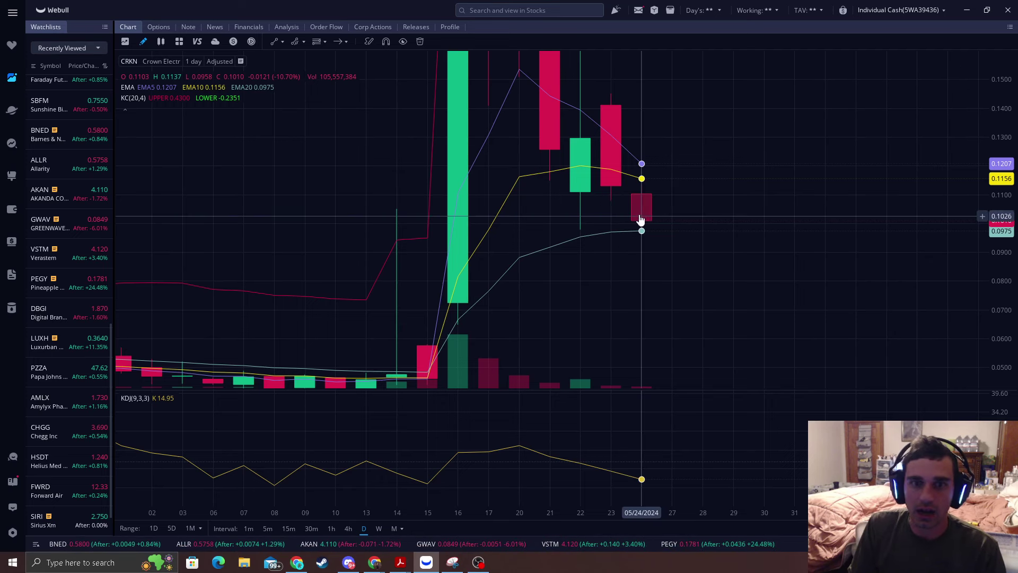
- Draw a nearly horizontal trend line from May 14 across the chart at about 0.081 and lower it to about 0.062
{"action": "scroll", "coordinate": [658, 258], "scroll_direction": "down", "scroll_amount": 3}
{"action": "left_click_drag", "start_coordinate": [681, 279], "coordinate": [686, 211]}
{"action": "scroll", "coordinate": [685, 232], "scroll_direction": "up", "scroll_amount": 2}
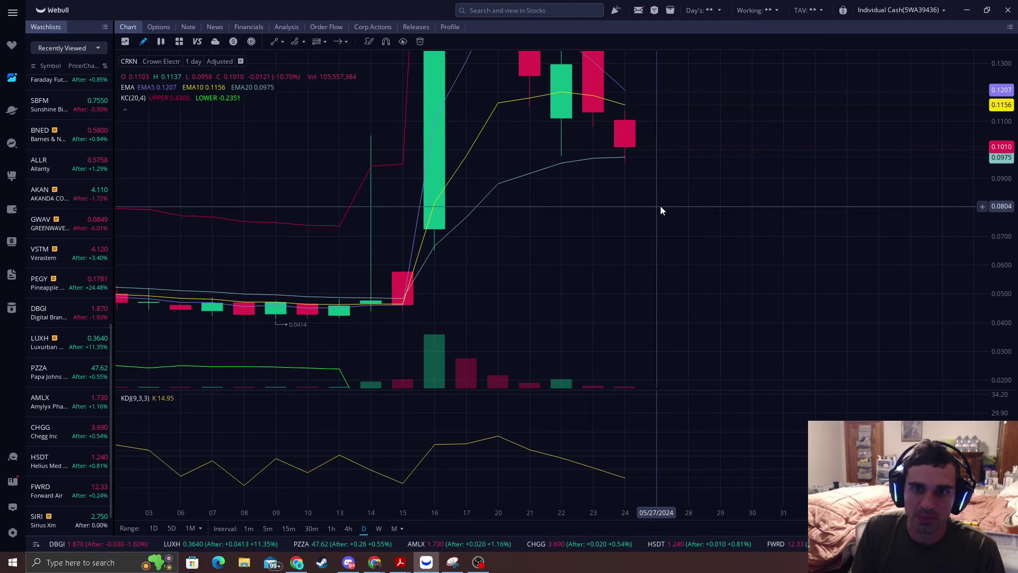
{"action": "left_click", "coordinate": [277, 45]}
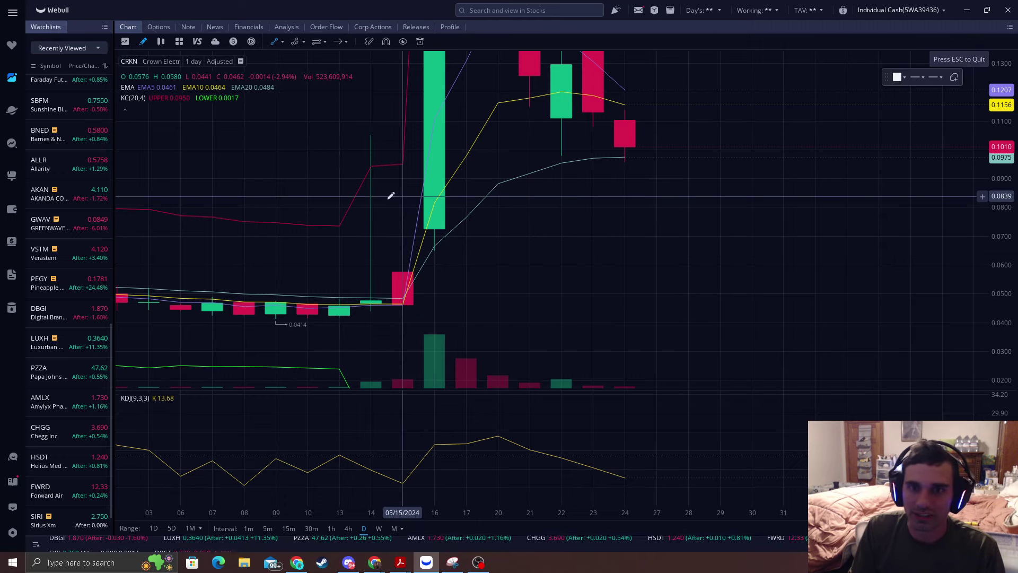
{"action": "left_click", "coordinate": [385, 205]}
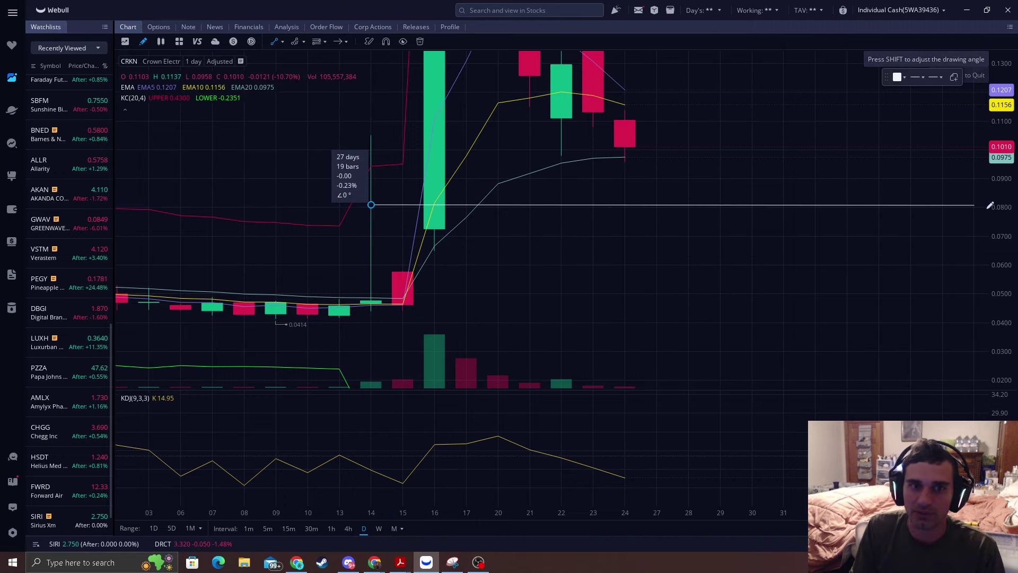
{"action": "left_click", "coordinate": [974, 204]}
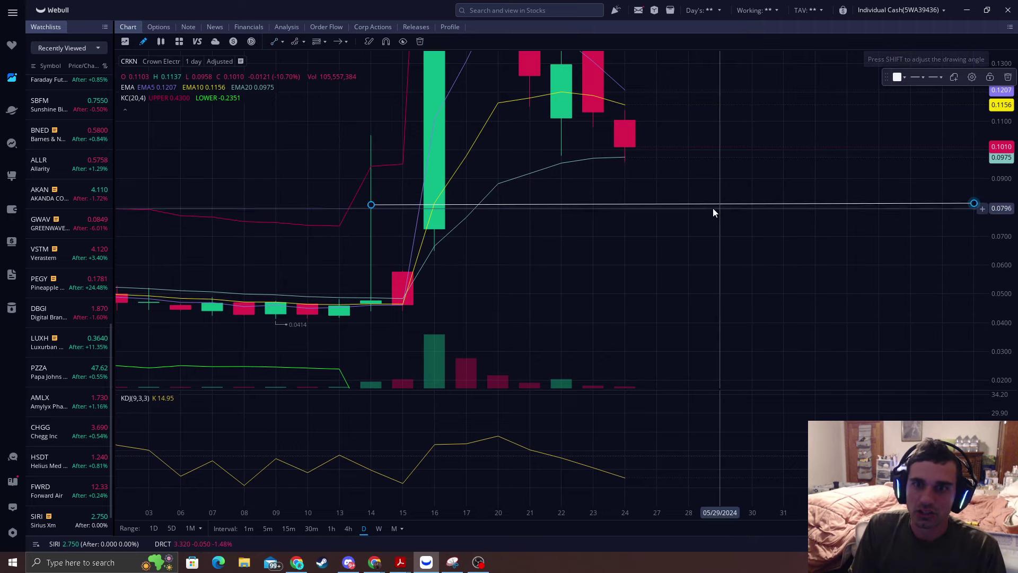
{"action": "left_click_drag", "start_coordinate": [712, 208], "coordinate": [713, 257]}
{"action": "left_click", "coordinate": [819, 287]}
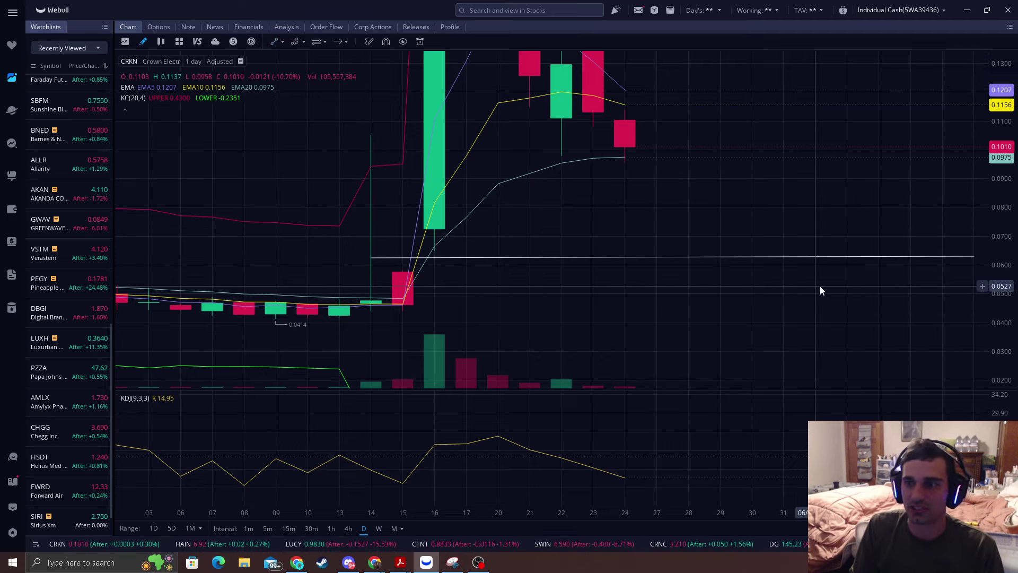
- Raise the near-horizontal line to about the 0.084 level, starting at May 15, and delete it
{"action": "scroll", "coordinate": [746, 269], "scroll_direction": "down", "scroll_amount": 3}
{"action": "scroll", "coordinate": [746, 268], "scroll_direction": "up", "scroll_amount": 1}
{"action": "left_click_drag", "start_coordinate": [708, 295], "coordinate": [635, 310]}
{"action": "scroll", "coordinate": [635, 310], "scroll_direction": "up", "scroll_amount": 1}
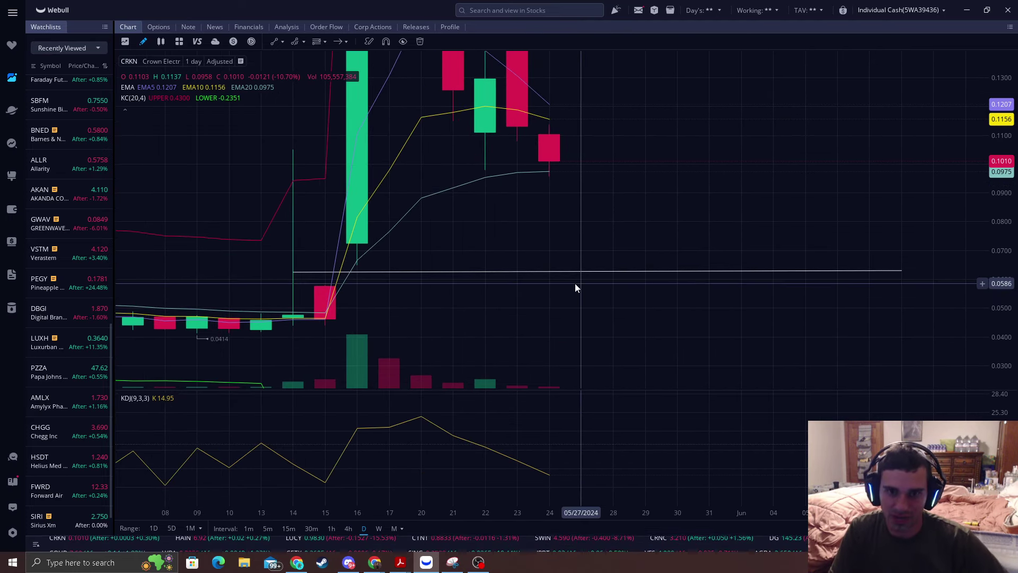
{"action": "left_click_drag", "start_coordinate": [577, 276], "coordinate": [607, 218]}
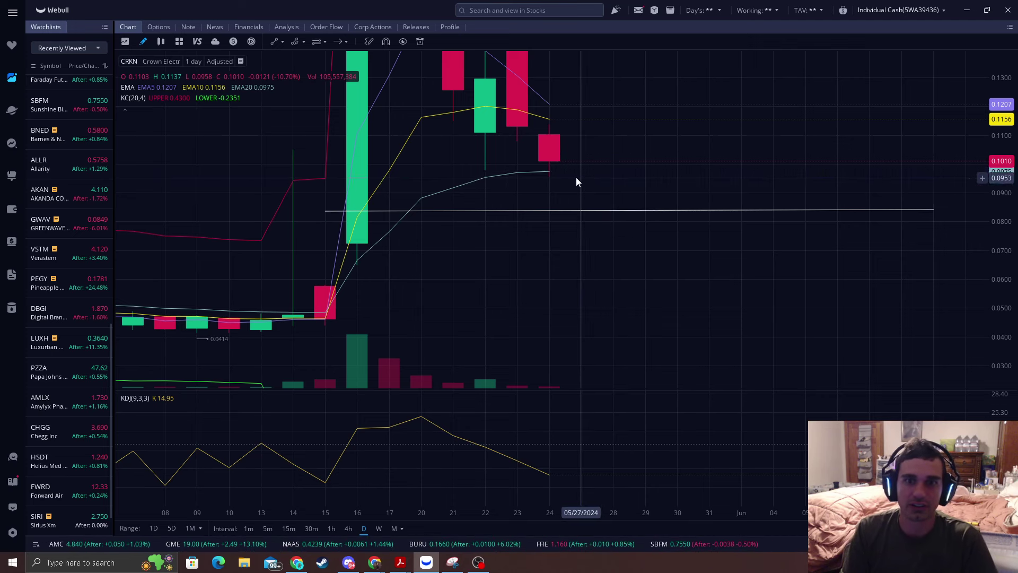
{"action": "left_click", "coordinate": [866, 211]}
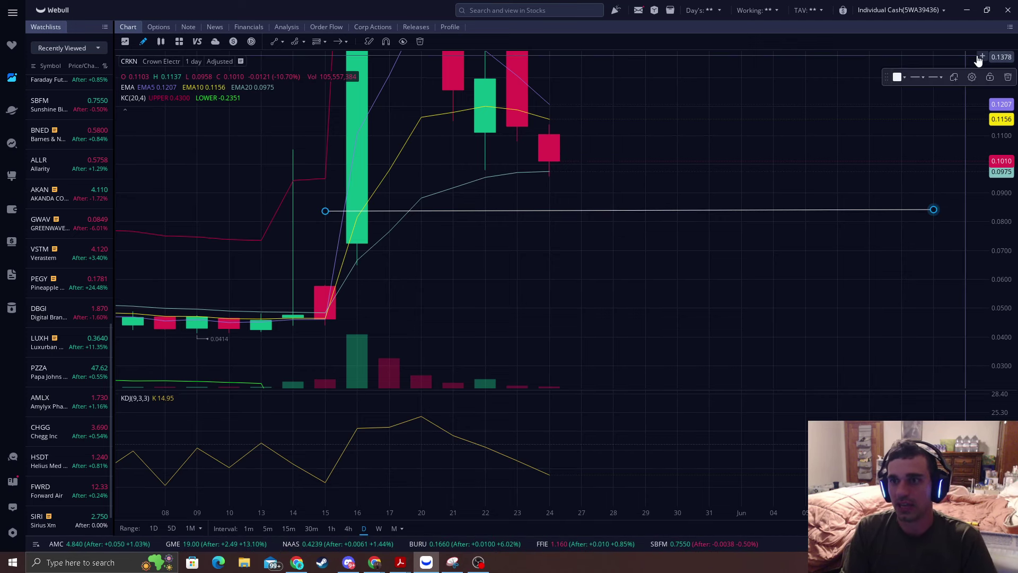
{"action": "left_click", "coordinate": [1007, 77]}
- Examine the full May 2024 spike and pullback, including the May 24 candle's position relative to the EMA lines
{"action": "left_click_drag", "start_coordinate": [642, 125], "coordinate": [642, 240]}
{"action": "scroll", "coordinate": [624, 223], "scroll_direction": "down", "scroll_amount": 1}
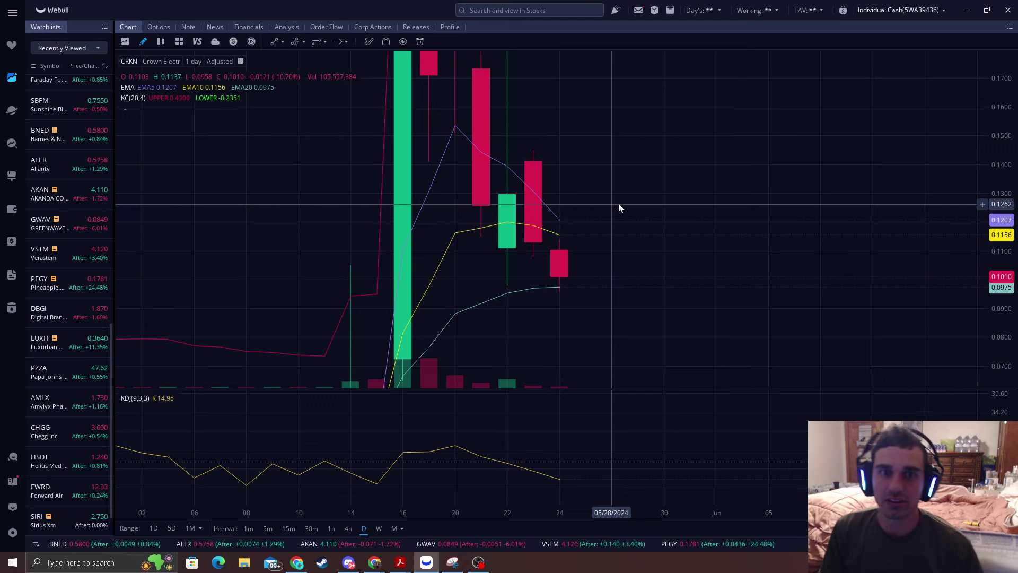
{"action": "scroll", "coordinate": [619, 204], "scroll_direction": "down", "scroll_amount": 1}
{"action": "left_click_drag", "start_coordinate": [1000, 114], "coordinate": [1003, 217]}
{"action": "left_click_drag", "start_coordinate": [696, 86], "coordinate": [695, 195]}
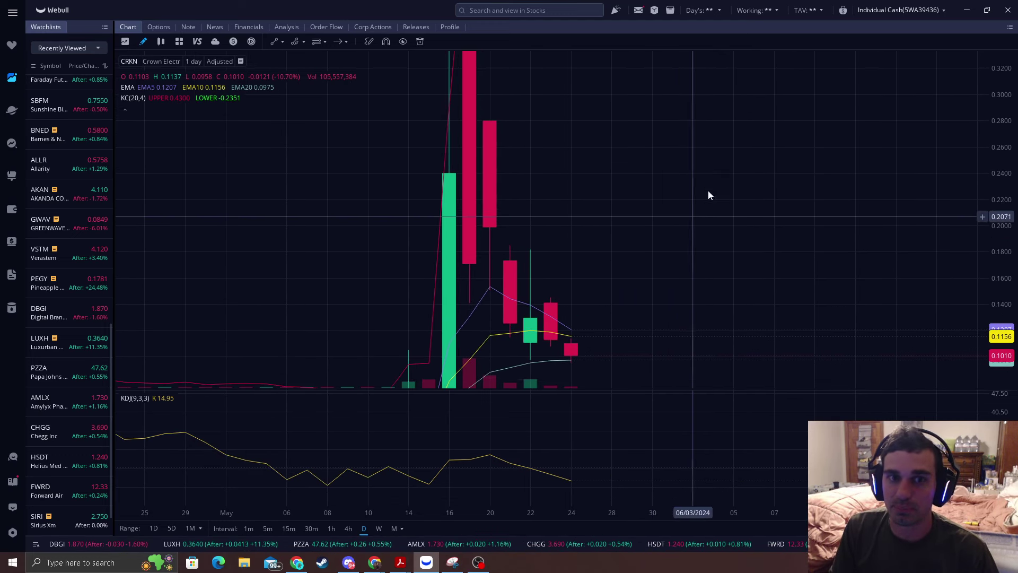
{"action": "left_click_drag", "start_coordinate": [994, 106], "coordinate": [1002, 177]}
{"action": "left_click_drag", "start_coordinate": [709, 137], "coordinate": [711, 188]}
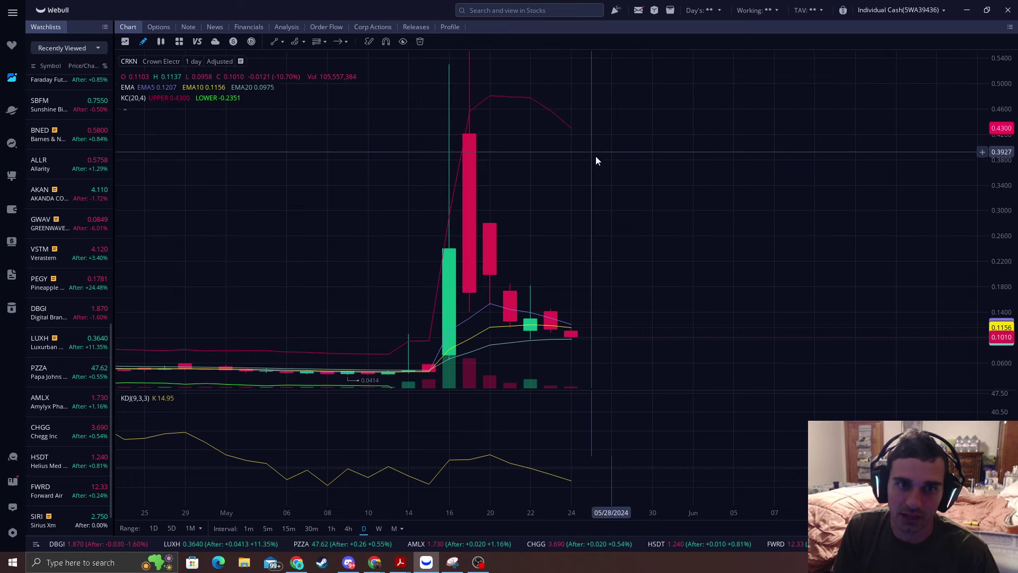
{"action": "left_click_drag", "start_coordinate": [648, 147], "coordinate": [675, 107]}
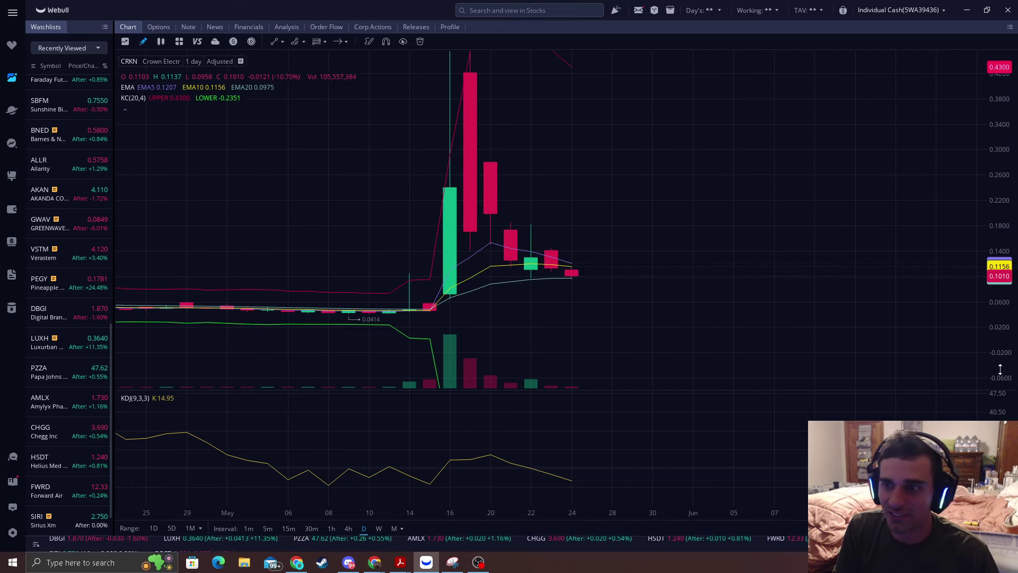
{"action": "left_click_drag", "start_coordinate": [1000, 368], "coordinate": [1002, 175]}
{"action": "left_click_drag", "start_coordinate": [692, 248], "coordinate": [693, 154]}
{"action": "scroll", "coordinate": [693, 158], "scroll_direction": "up", "scroll_amount": 3}
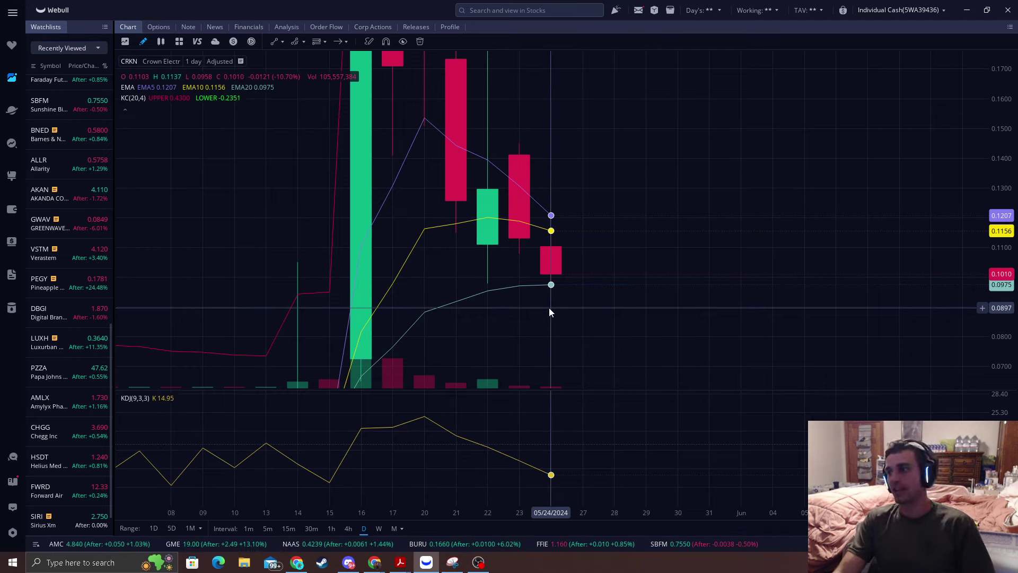
{"action": "left_click_drag", "start_coordinate": [651, 145], "coordinate": [652, 166]}
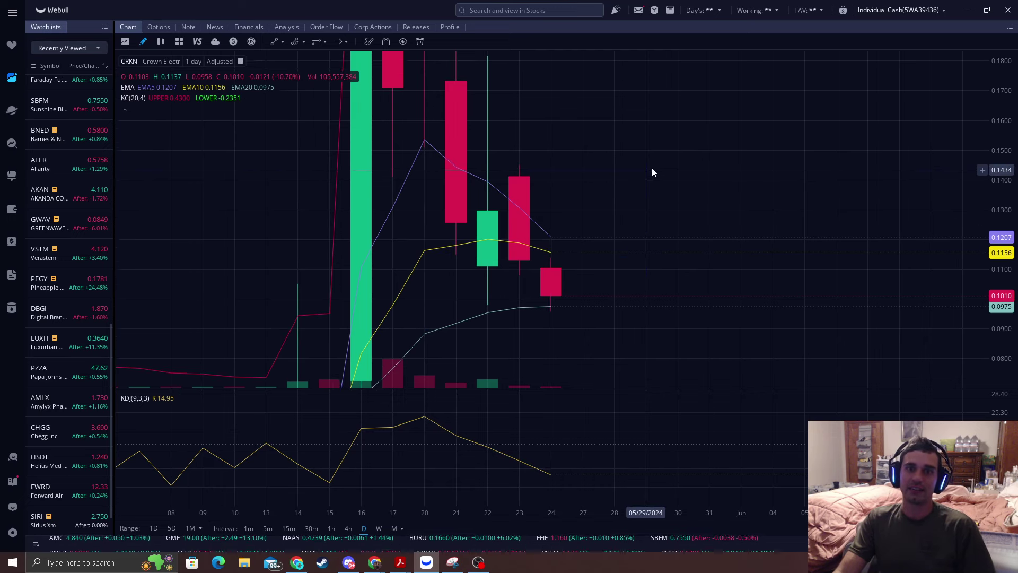
{"action": "left_click_drag", "start_coordinate": [998, 109], "coordinate": [998, 159]}
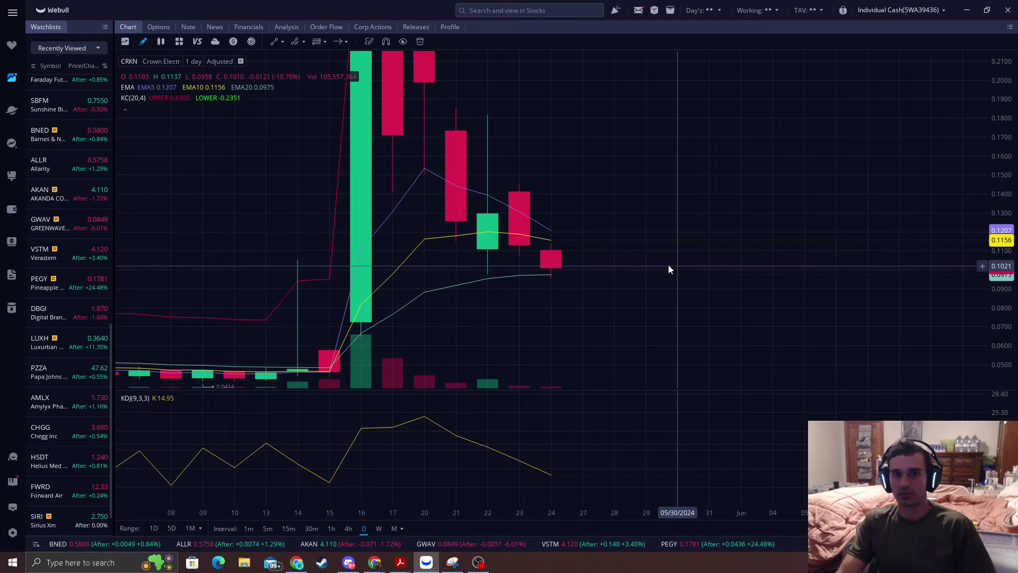
- Draw a rising trend line from the May 15 candle's low at about 0.04, passing just under the May 24 candle, to May 30 at about 0.125
{"action": "scroll", "coordinate": [637, 255], "scroll_direction": "down", "scroll_amount": 2}
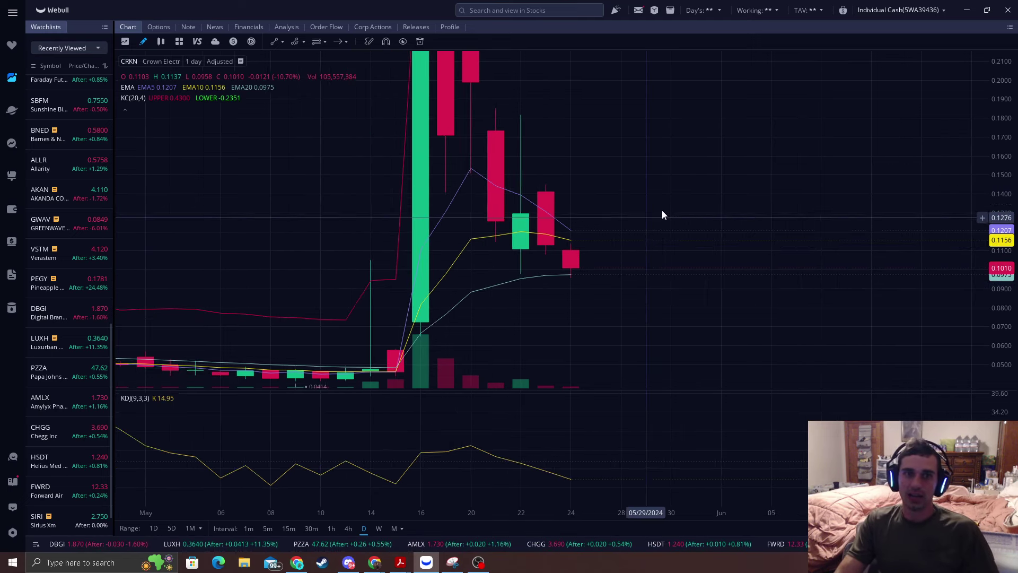
{"action": "left_click_drag", "start_coordinate": [997, 127], "coordinate": [979, 328]}
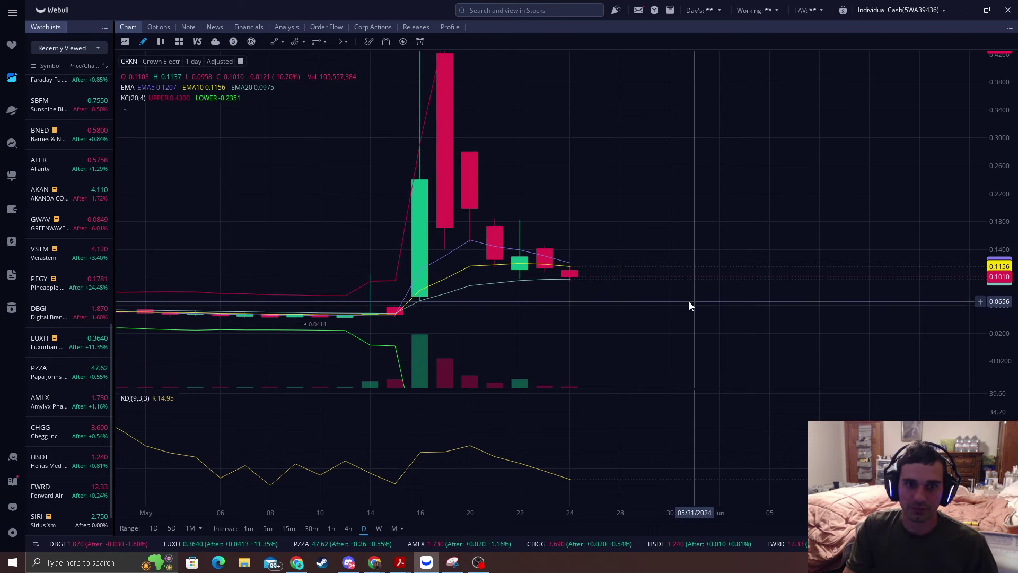
{"action": "left_click", "coordinate": [274, 41]}
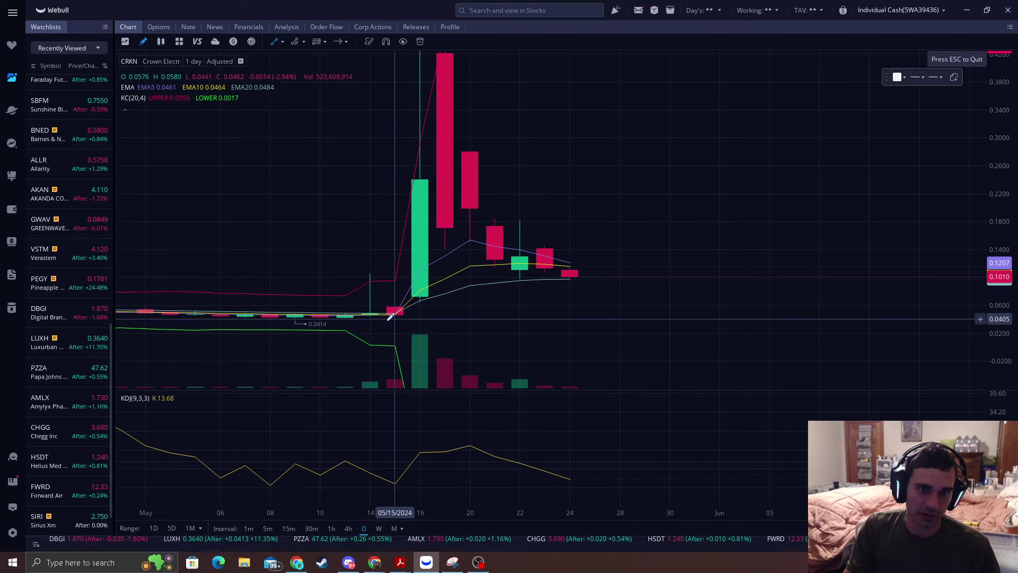
{"action": "left_click", "coordinate": [393, 315]}
{"action": "left_click", "coordinate": [675, 259]}
{"action": "scroll", "coordinate": [549, 326], "scroll_direction": "up", "scroll_amount": 2}
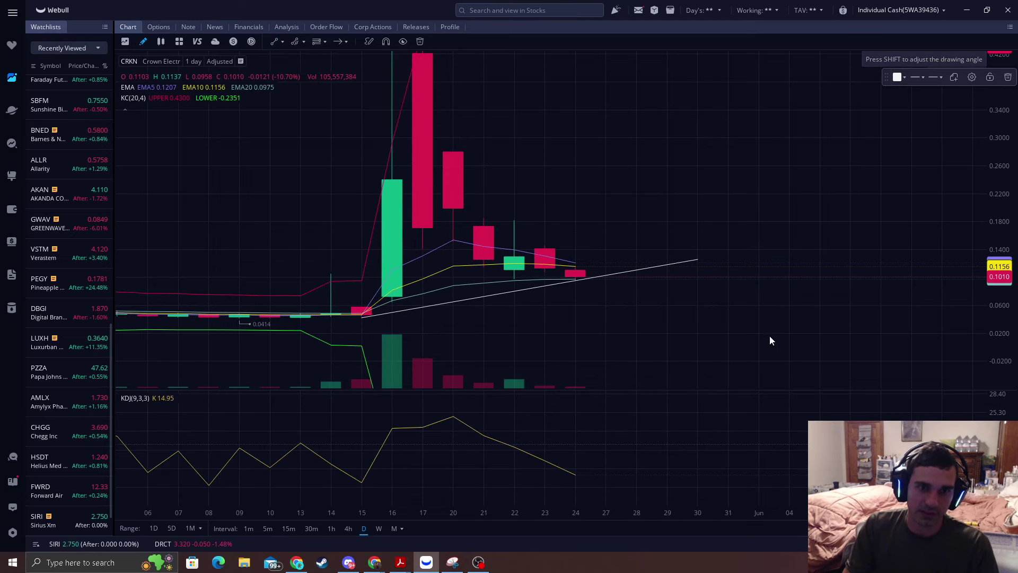
{"action": "left_click_drag", "start_coordinate": [999, 342], "coordinate": [1000, 180]}
{"action": "left_click_drag", "start_coordinate": [677, 203], "coordinate": [659, 24]}
{"action": "left_click_drag", "start_coordinate": [344, 362], "coordinate": [329, 356]}
{"action": "left_click_drag", "start_coordinate": [630, 277], "coordinate": [627, 323]}
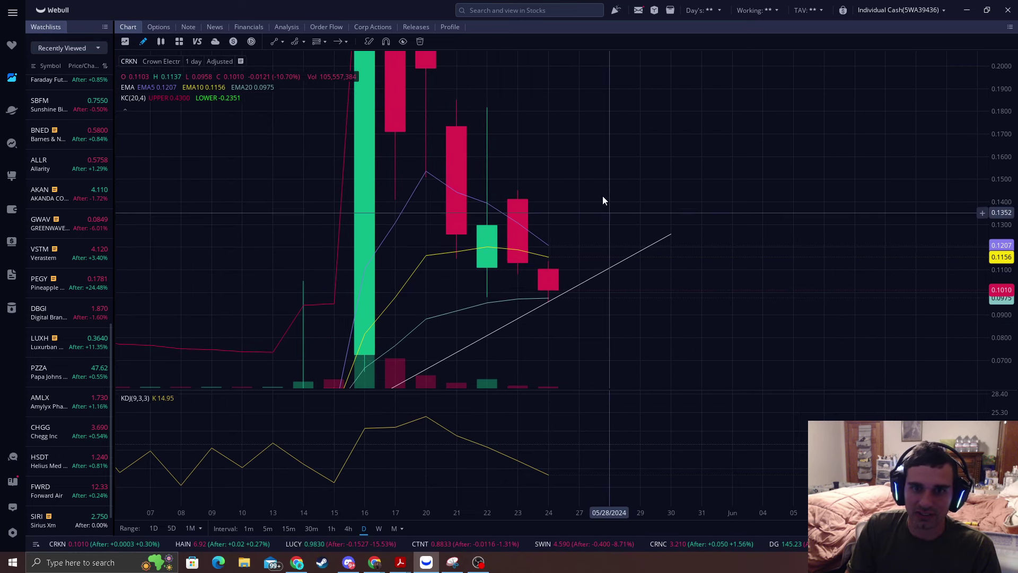
- Draw a falling trend line from May 16 at about 0.45 to the rising line's end at May 30, and raise its start to about 0.46
{"action": "left_click_drag", "start_coordinate": [567, 142], "coordinate": [568, 277]}
{"action": "scroll", "coordinate": [790, 229], "scroll_direction": "down", "scroll_amount": 3}
{"action": "left_click_drag", "start_coordinate": [1008, 116], "coordinate": [1009, 386]}
{"action": "left_click_drag", "start_coordinate": [586, 108], "coordinate": [587, 184]}
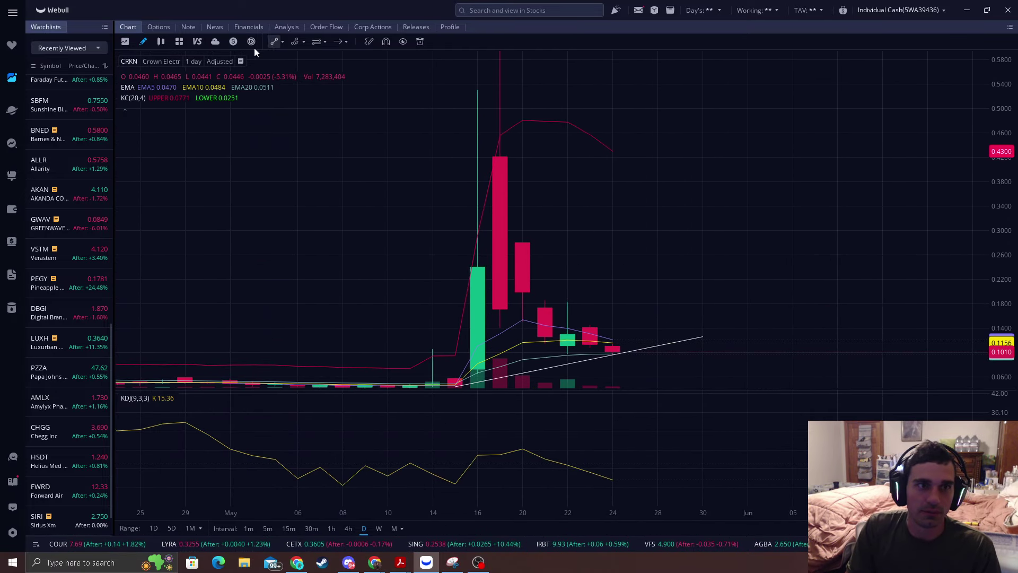
{"action": "left_click", "coordinate": [478, 142]}
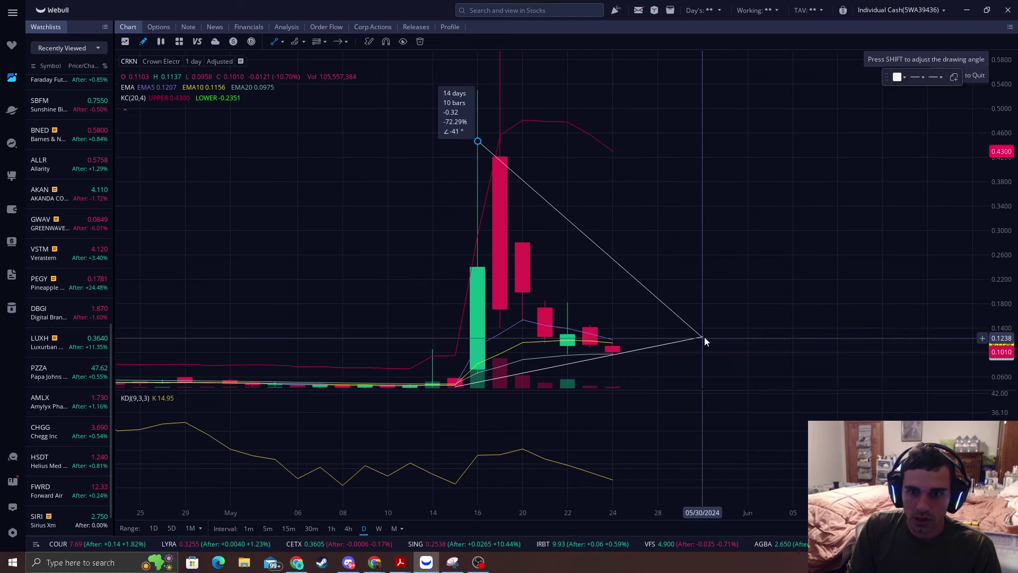
{"action": "left_click", "coordinate": [702, 338]}
{"action": "scroll", "coordinate": [814, 304], "scroll_direction": "up", "scroll_amount": 2}
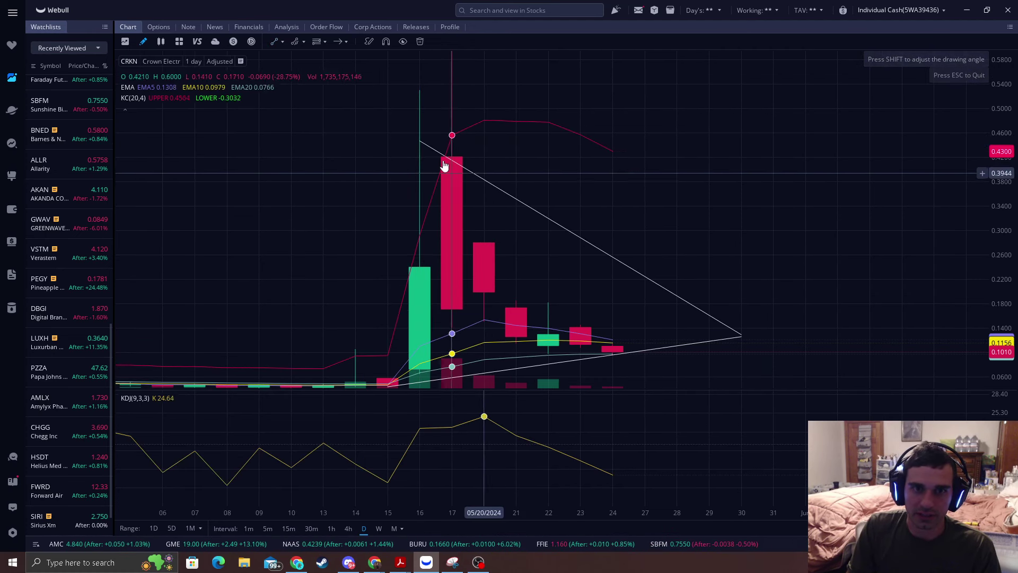
{"action": "left_click", "coordinate": [430, 133]}
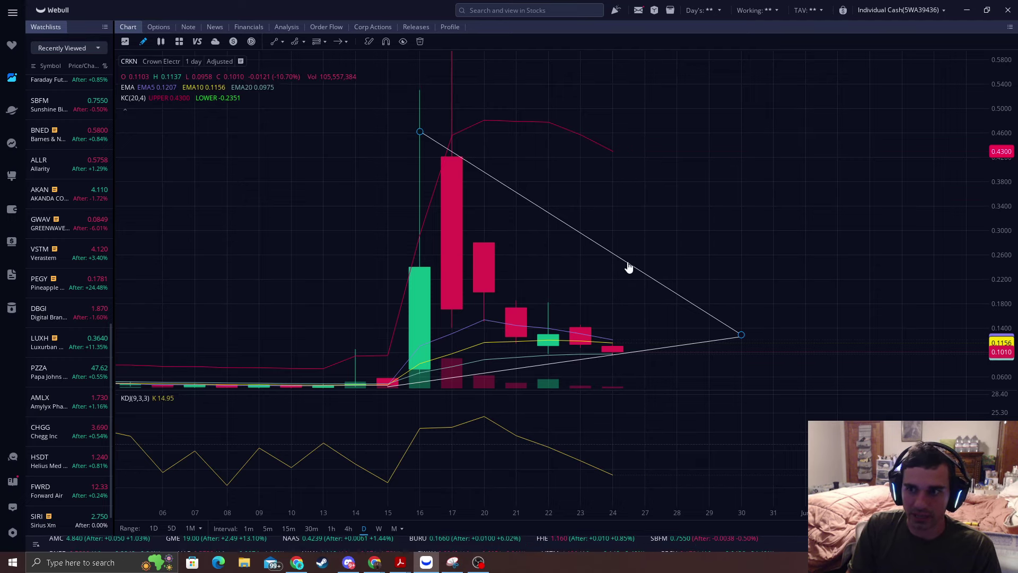
- Delete the falling trend line and the rising trend line from the chart
{"action": "left_click", "coordinate": [443, 147]}
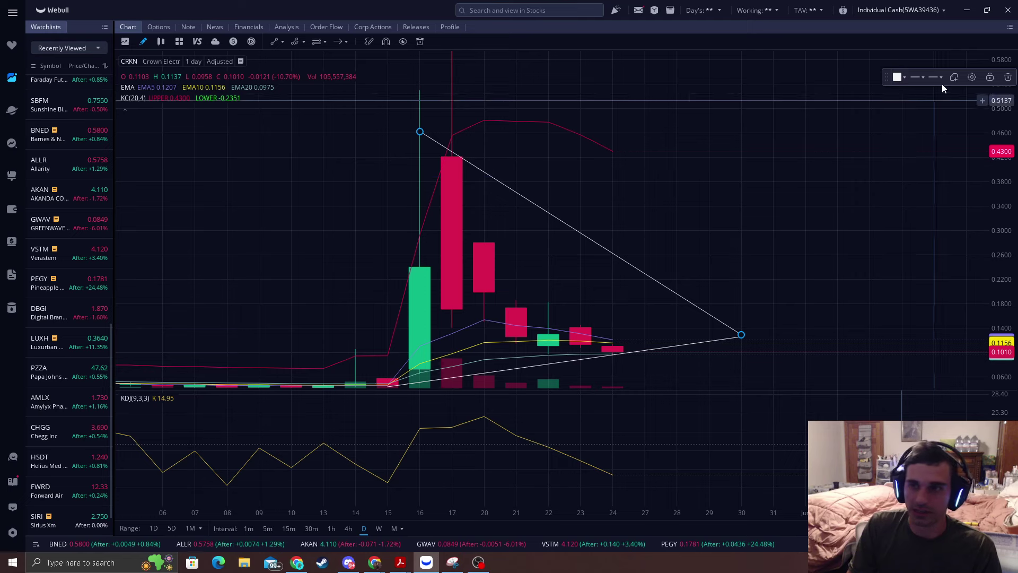
{"action": "left_click", "coordinate": [1005, 76]}
{"action": "left_click", "coordinate": [700, 342]}
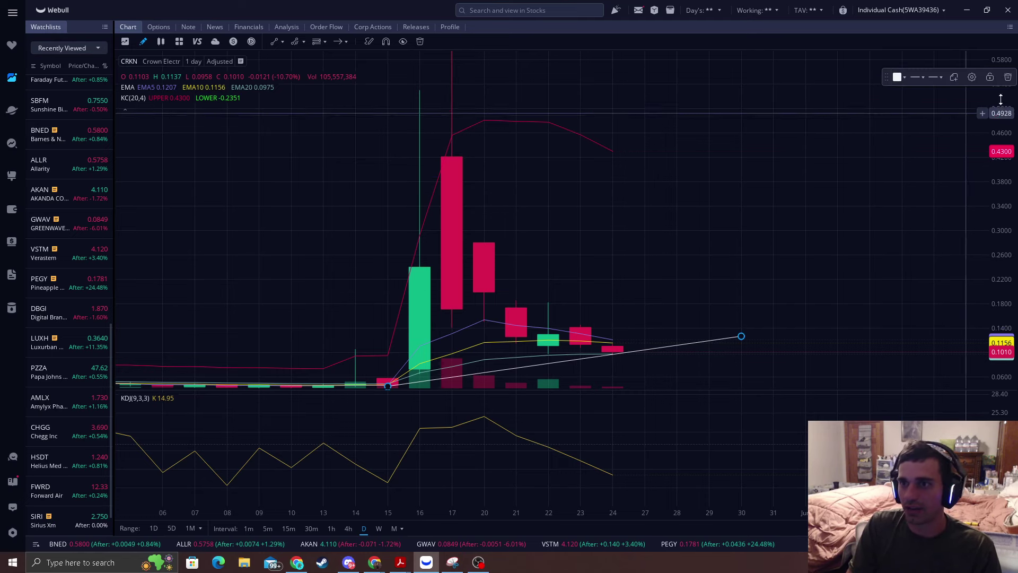
{"action": "left_click", "coordinate": [1007, 77]}
- Examine the latest pullback candles up to May 24 at a closer price scale
{"action": "left_click_drag", "start_coordinate": [819, 220], "coordinate": [819, 79]}
{"action": "left_click_drag", "start_coordinate": [995, 287], "coordinate": [1005, 114]}
{"action": "left_click_drag", "start_coordinate": [740, 131], "coordinate": [632, 197]}
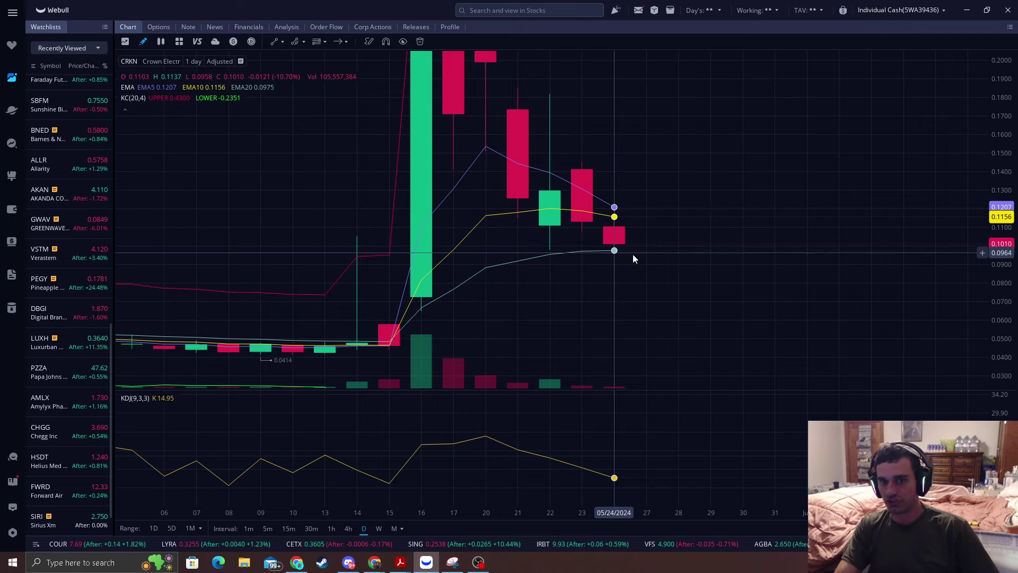
- Examine CRKN's daily candles from the May 16 spike through the May 24 pullback at closer and wider price scales
{"action": "left_click_drag", "start_coordinate": [678, 224], "coordinate": [695, 287]}
{"action": "left_click_drag", "start_coordinate": [1002, 114], "coordinate": [1001, 238]}
{"action": "left_click_drag", "start_coordinate": [471, 137], "coordinate": [474, 265]}
{"action": "left_click_drag", "start_coordinate": [473, 94], "coordinate": [476, 164]}
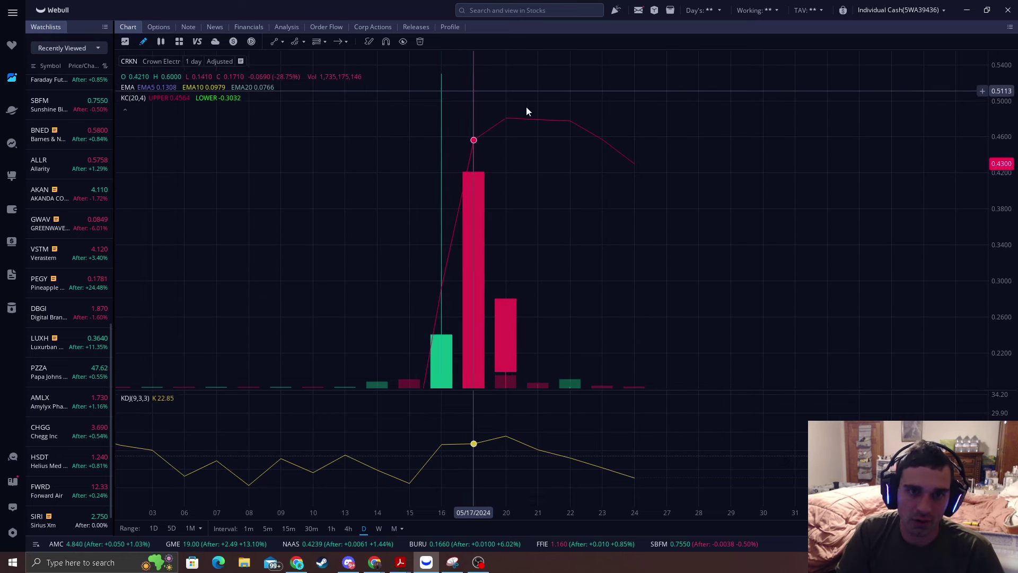
{"action": "left_click_drag", "start_coordinate": [565, 237], "coordinate": [480, 75]}
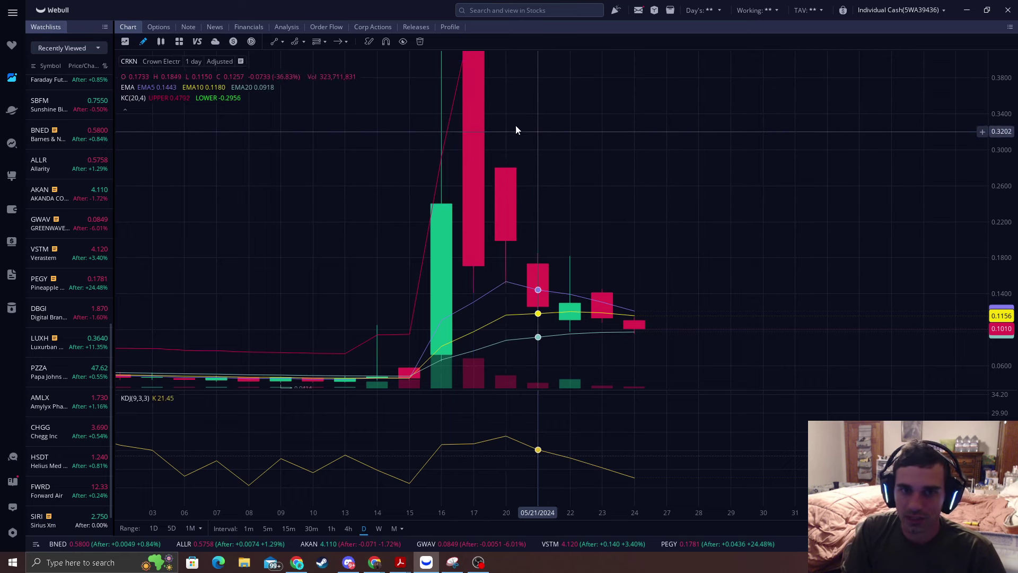
{"action": "left_click_drag", "start_coordinate": [498, 189], "coordinate": [518, 111]}
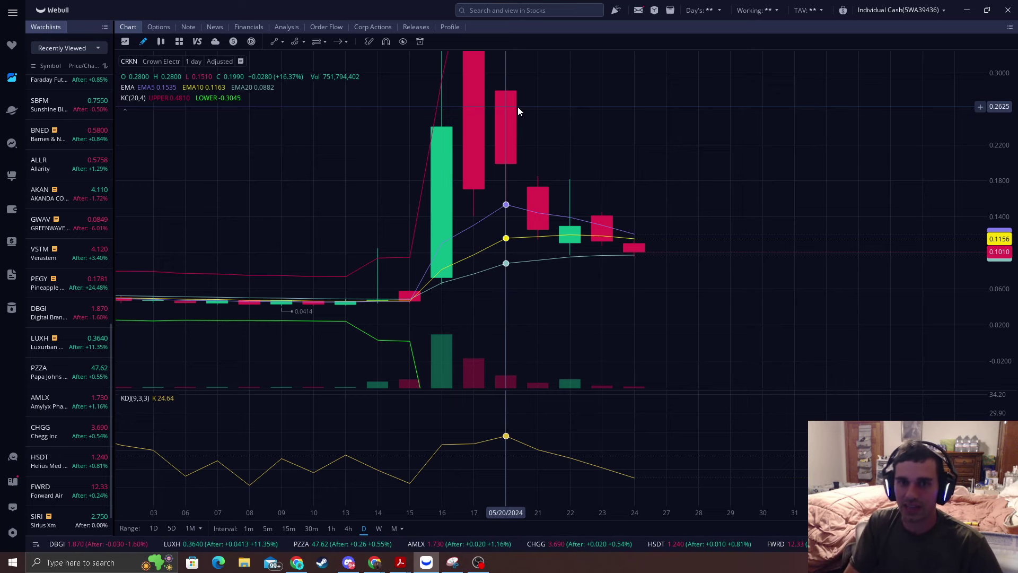
{"action": "scroll", "coordinate": [680, 158], "scroll_direction": "down", "scroll_amount": 3}
{"action": "left_click_drag", "start_coordinate": [996, 119], "coordinate": [996, 201]}
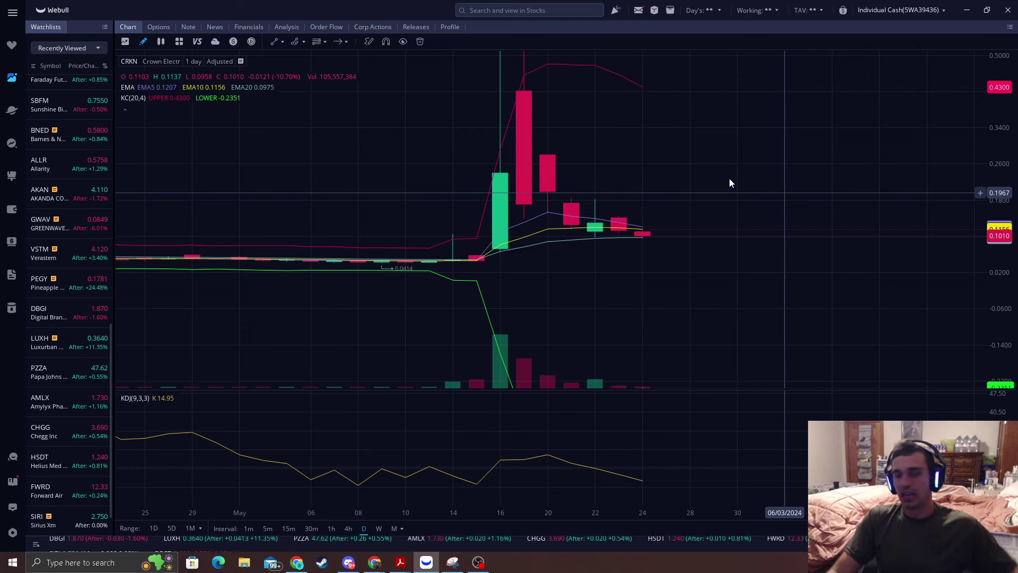
- View the premium-chat channel in Discord and return to Webull to examine CRKN's pullback candles up to May 24
{"action": "left_click", "coordinate": [348, 563]}
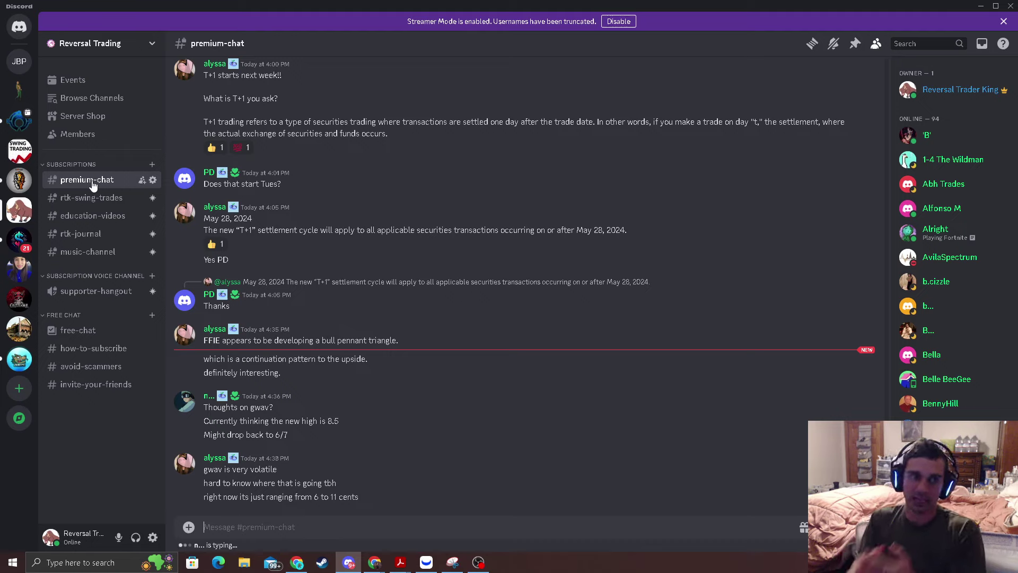
{"action": "left_click", "coordinate": [426, 562]}
{"action": "scroll", "coordinate": [714, 211], "scroll_direction": "down", "scroll_amount": 3}
{"action": "left_click_drag", "start_coordinate": [733, 270], "coordinate": [735, 232]}
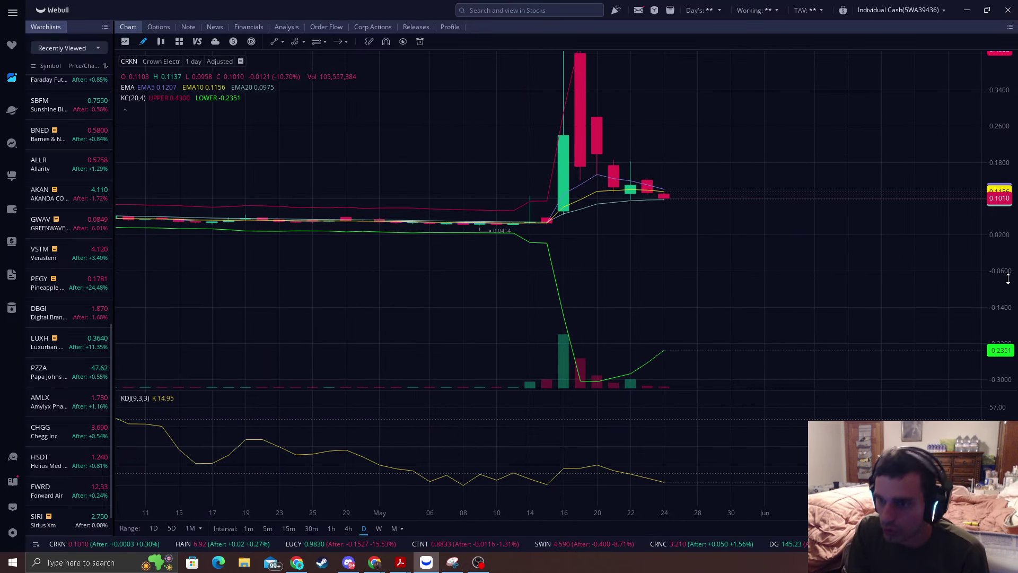
{"action": "left_click_drag", "start_coordinate": [1007, 277], "coordinate": [997, 186]}
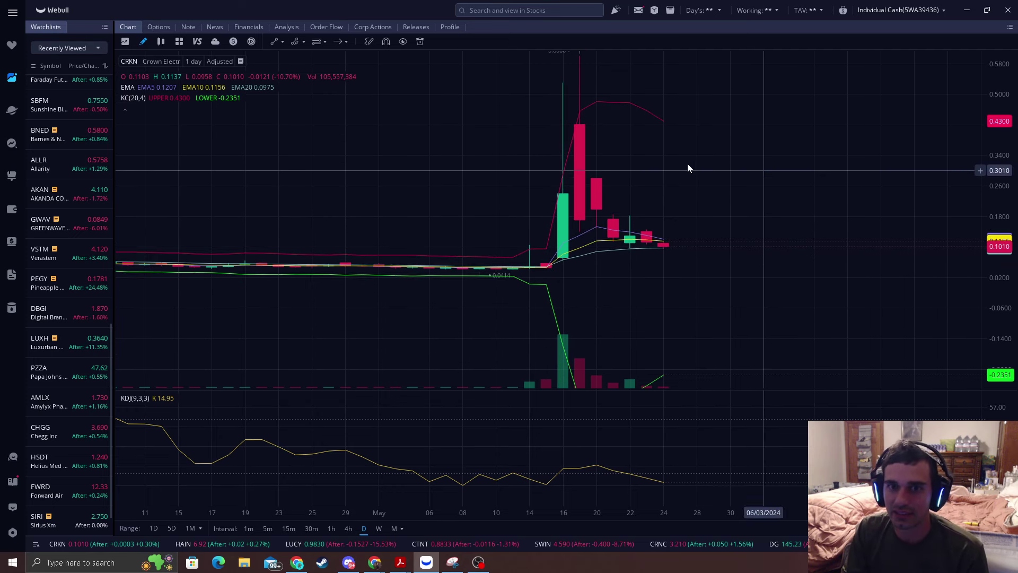
{"action": "scroll", "coordinate": [703, 207], "scroll_direction": "up", "scroll_amount": 2}
{"action": "left_click_drag", "start_coordinate": [716, 218], "coordinate": [716, 183]}
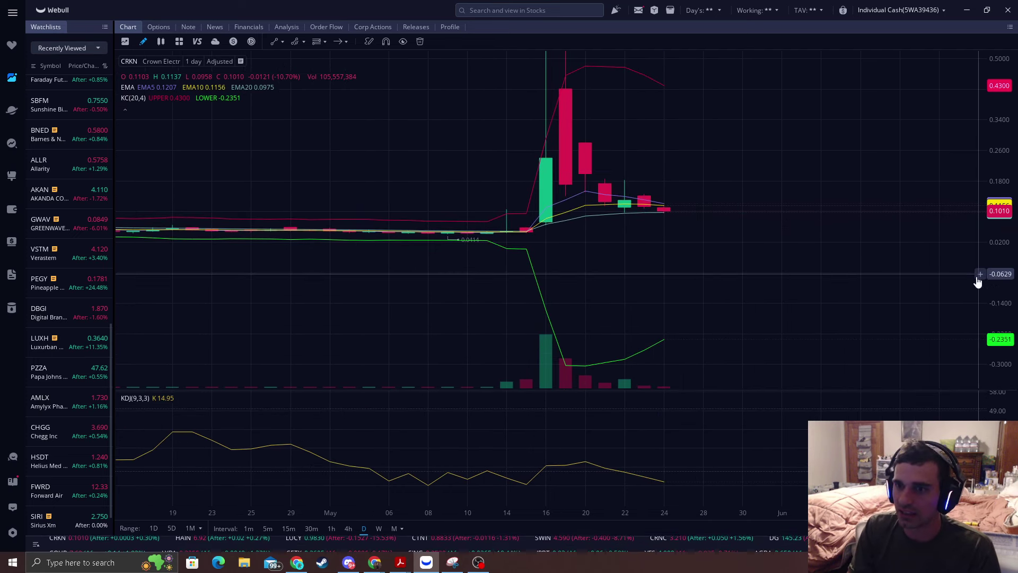
{"action": "left_click_drag", "start_coordinate": [1003, 286], "coordinate": [1003, 186]}
{"action": "left_click_drag", "start_coordinate": [811, 122], "coordinate": [806, 205]}
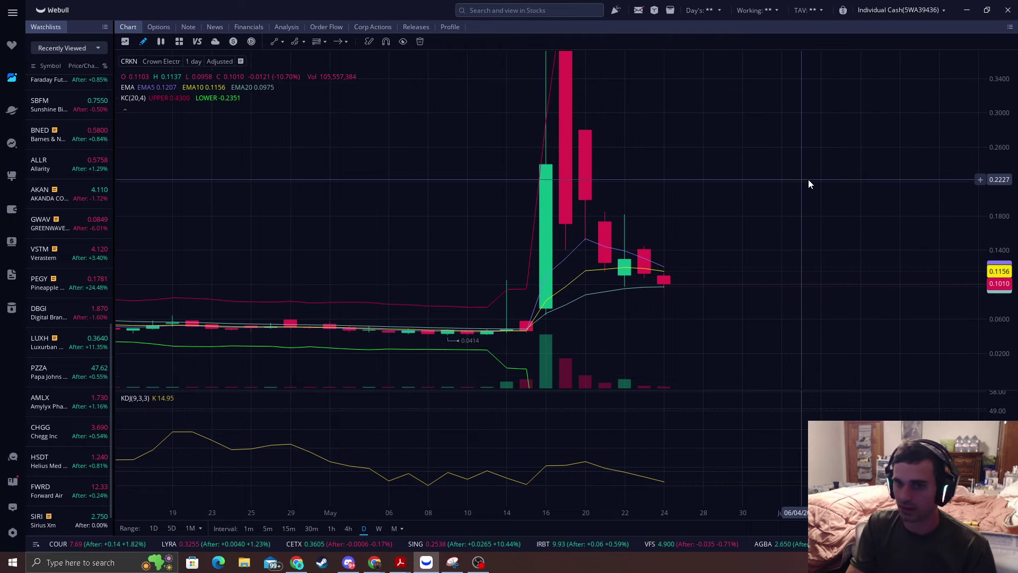
{"action": "scroll", "coordinate": [808, 180], "scroll_direction": "up", "scroll_amount": 2}
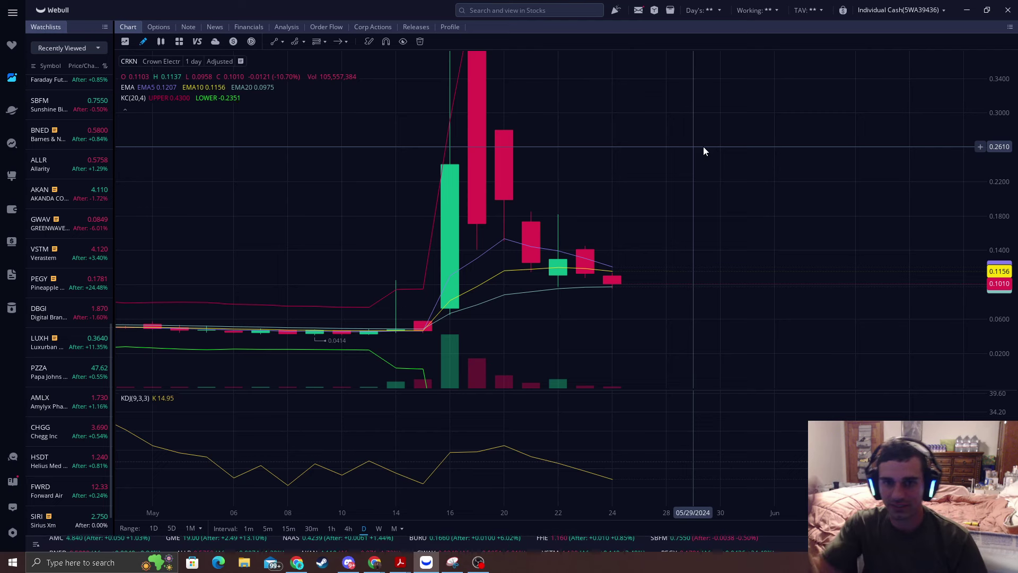
- Revisit premium-chat in Discord and return to Webull to view CRKN's whole May spike on a compressed price scale
{"action": "left_click", "coordinate": [348, 563]}
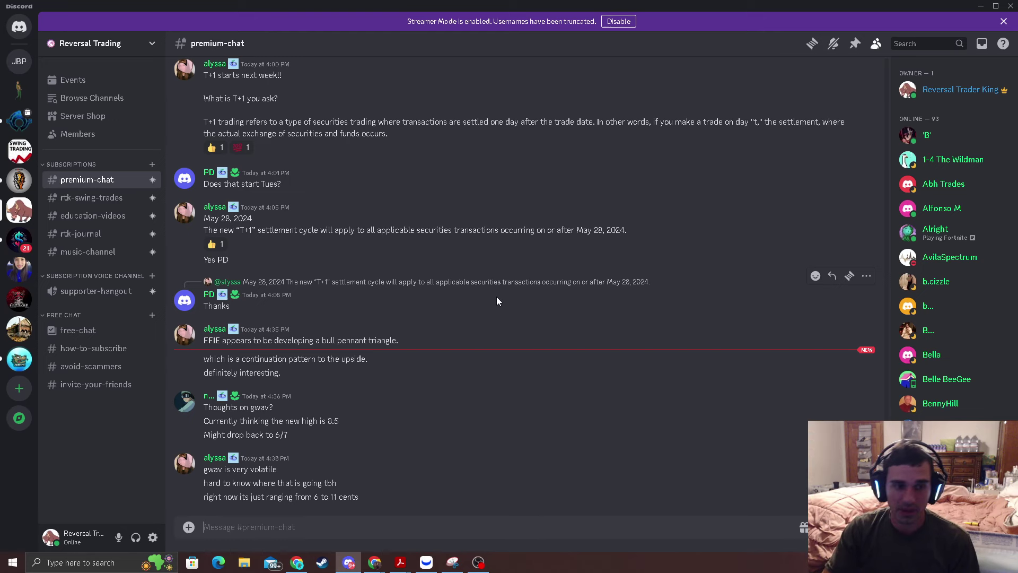
{"action": "left_click", "coordinate": [427, 562]}
{"action": "left_click_drag", "start_coordinate": [1008, 108], "coordinate": [1002, 258]}
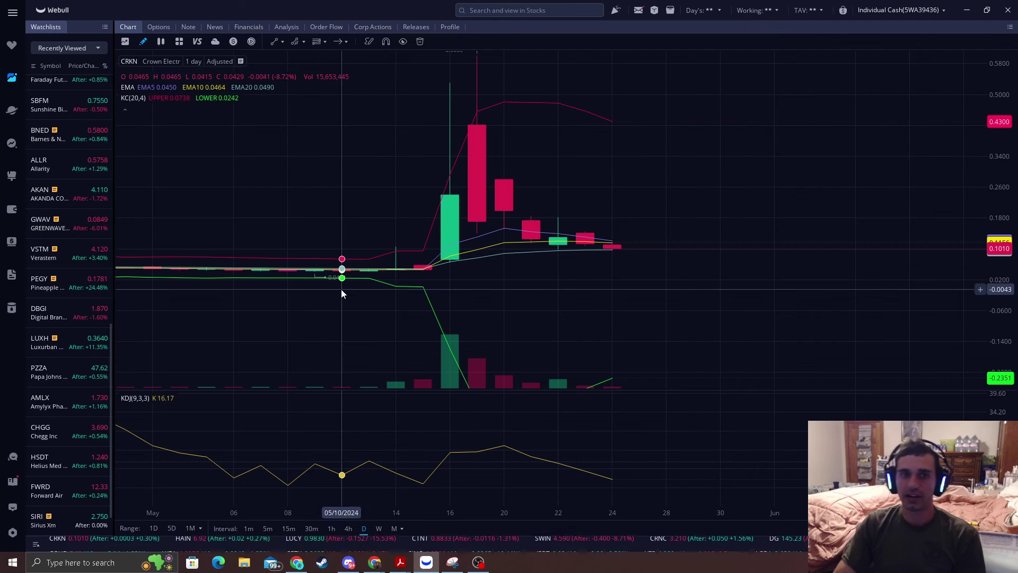
- Switch to Discord and view the free-chat and how-to-subscribe channels, ending back in premium-chat
{"action": "left_click", "coordinate": [349, 562]}
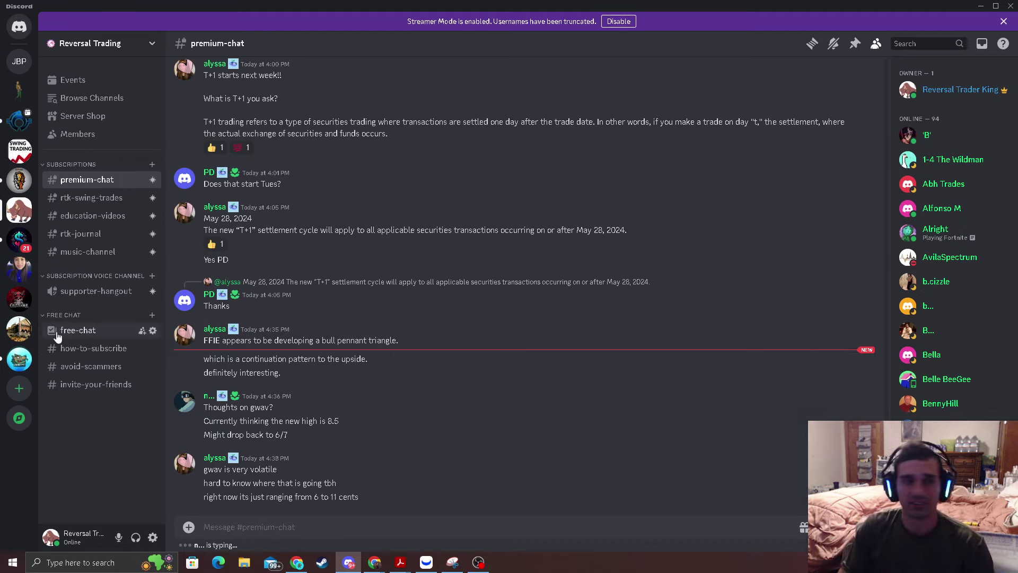
{"action": "left_click", "coordinate": [79, 330]}
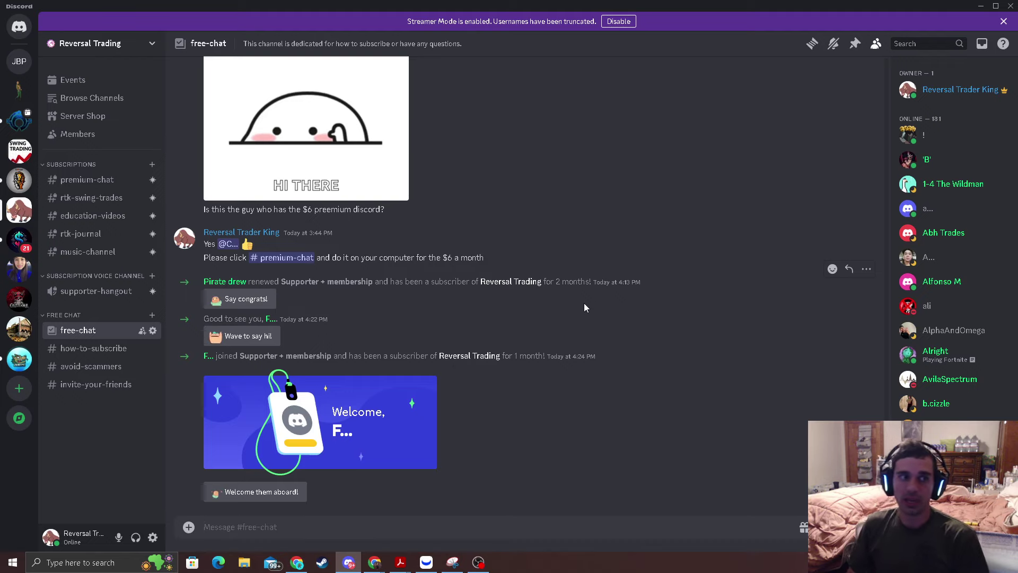
{"action": "left_click", "coordinate": [91, 348]}
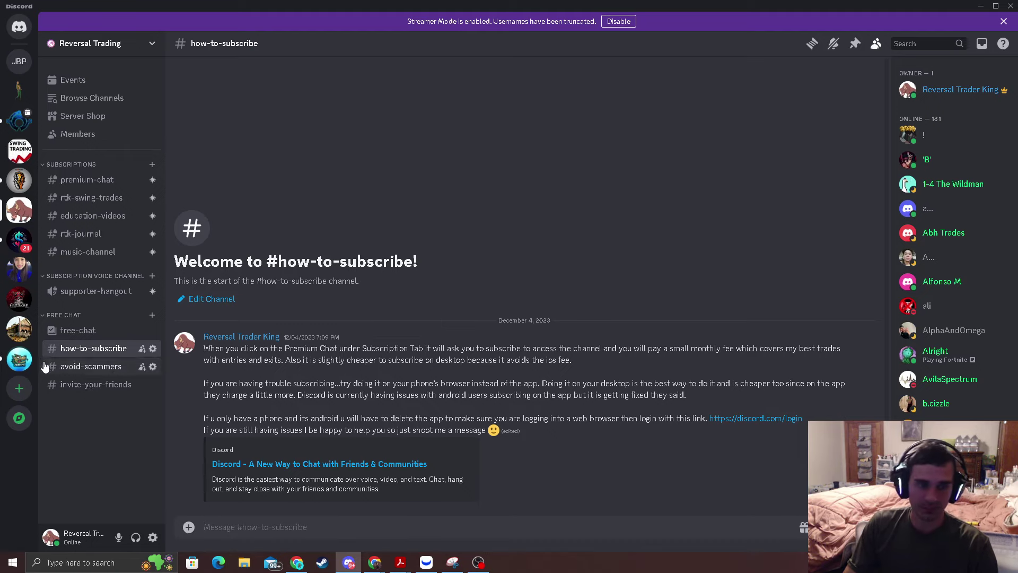
{"action": "left_click", "coordinate": [93, 181]}
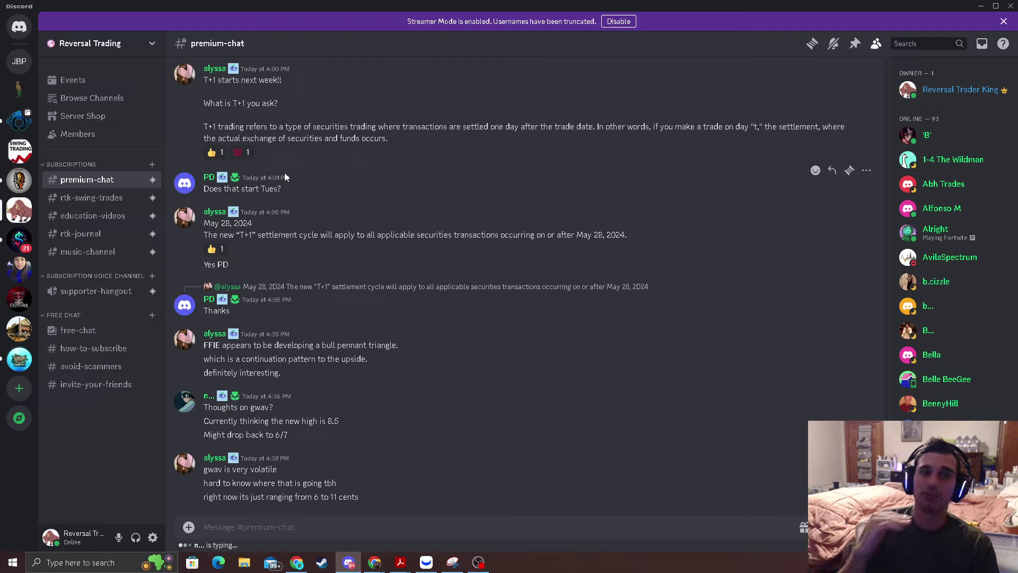
- Review the rtk-swing-trades posts, the education-videos and the rtk-journal spreadsheet link, ending back in premium-chat
{"action": "left_click", "coordinate": [87, 198]}
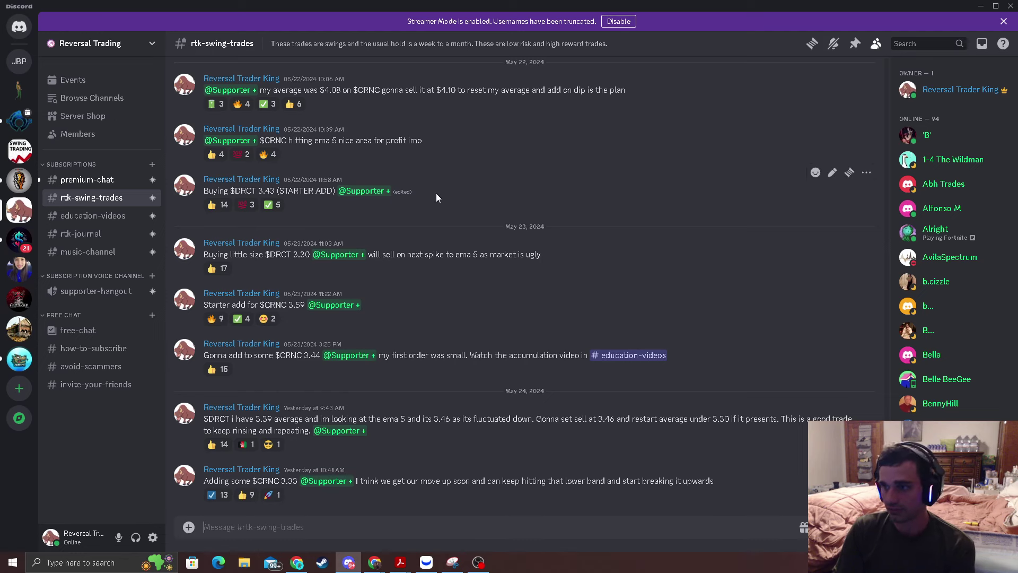
{"action": "left_click", "coordinate": [85, 222]}
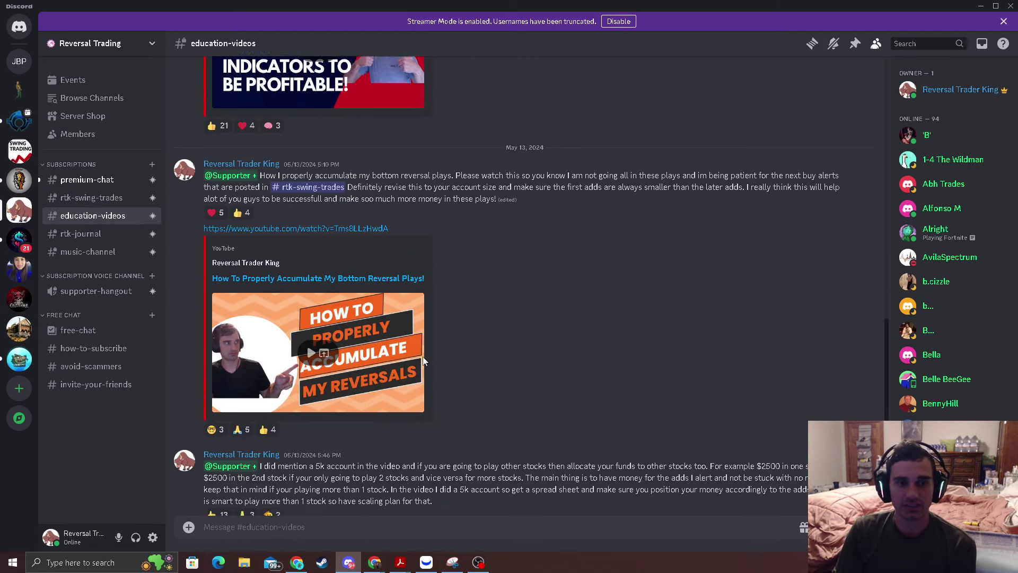
{"action": "scroll", "coordinate": [296, 322], "scroll_direction": "up", "scroll_amount": 5}
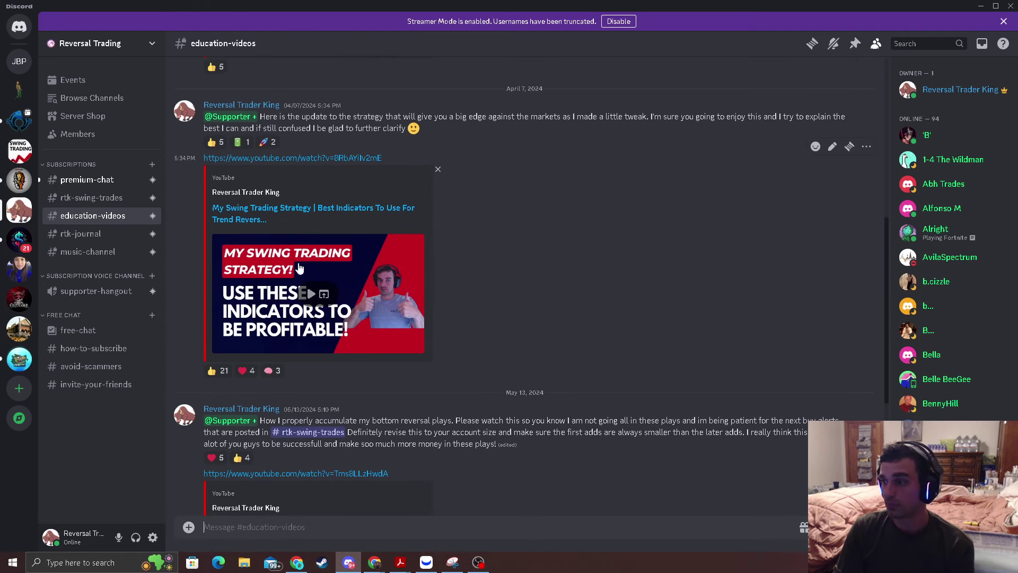
{"action": "scroll", "coordinate": [221, 265], "scroll_direction": "down", "scroll_amount": 5}
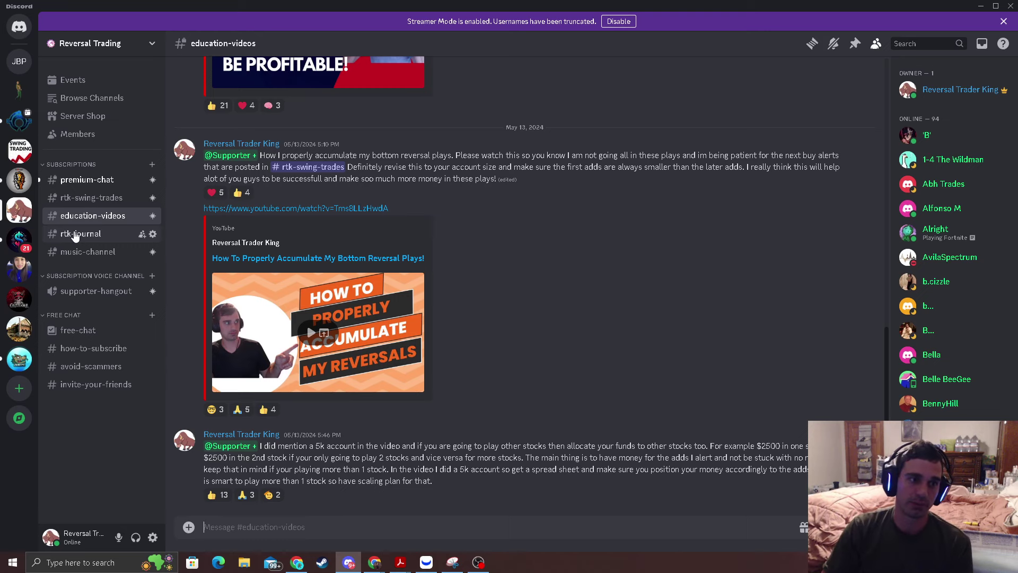
{"action": "left_click", "coordinate": [103, 231]}
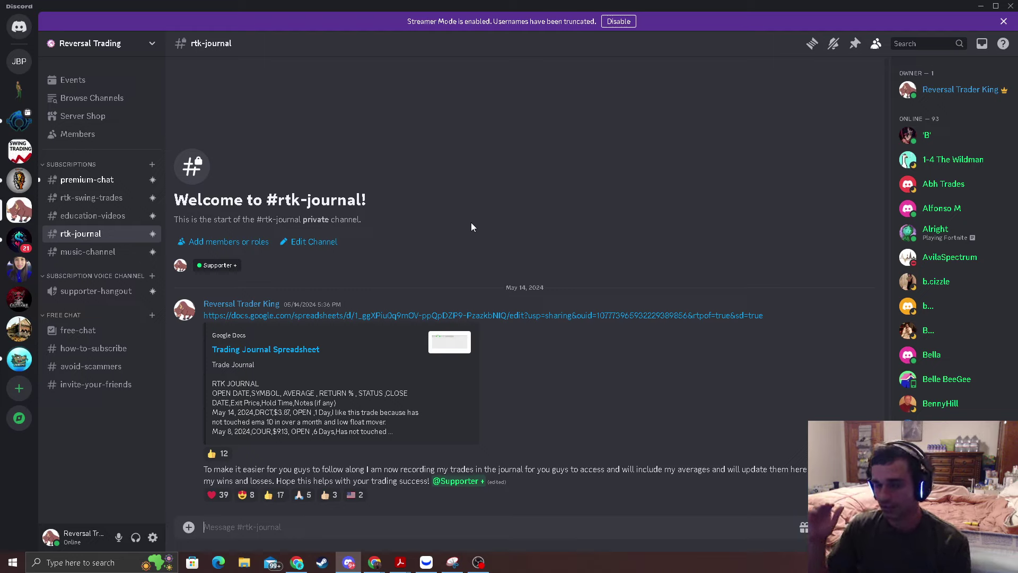
{"action": "left_click", "coordinate": [90, 180]}
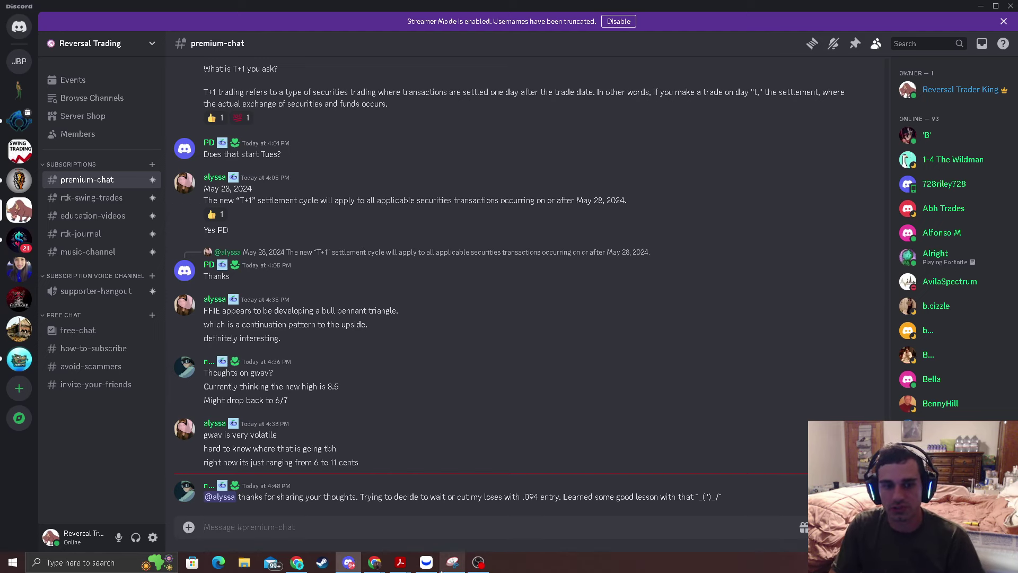
- Return to Webull and examine CRKN's daily candles from April through May 24 at a stretched price scale
{"action": "left_click", "coordinate": [426, 562]}
{"action": "left_click_drag", "start_coordinate": [994, 326], "coordinate": [994, 276]}
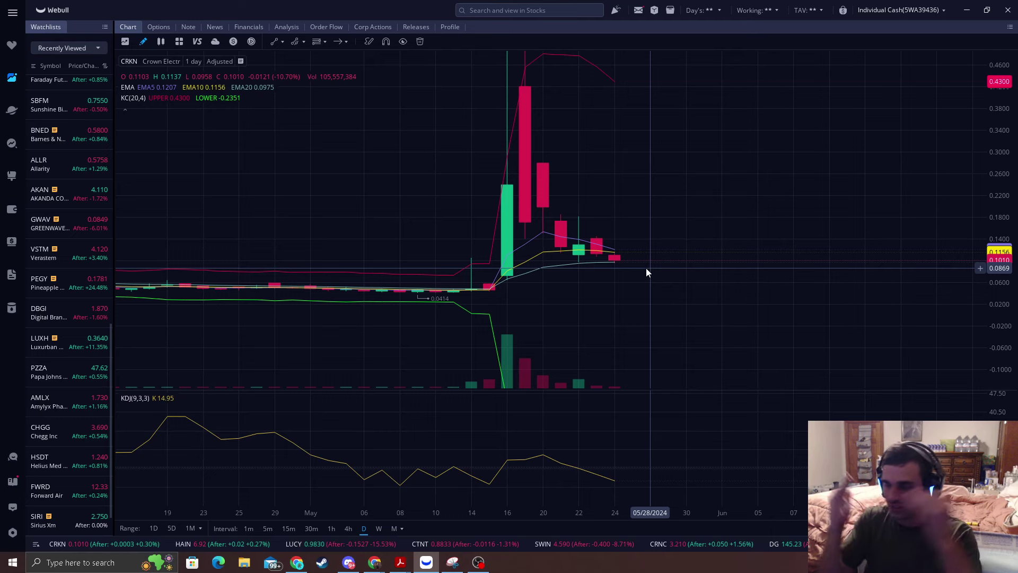
{"action": "scroll", "coordinate": [646, 269], "scroll_direction": "down", "scroll_amount": 3}
{"action": "left_click_drag", "start_coordinate": [999, 342], "coordinate": [999, 270]}
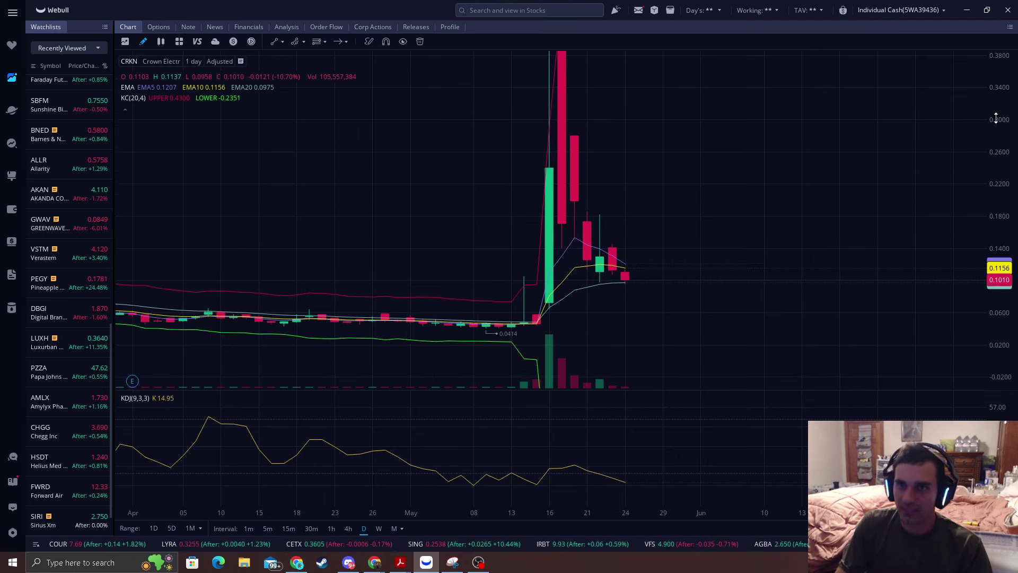
- Check premium-chat in Discord again and return to Webull to examine CRKN's spike up to the May 17 high
{"action": "left_click", "coordinate": [349, 563]}
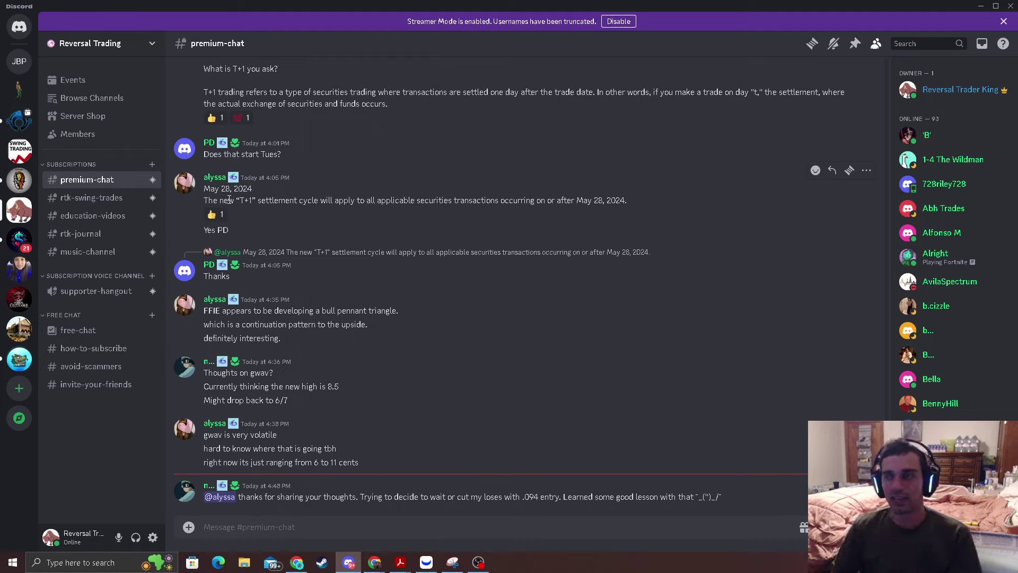
{"action": "left_click", "coordinate": [423, 562]}
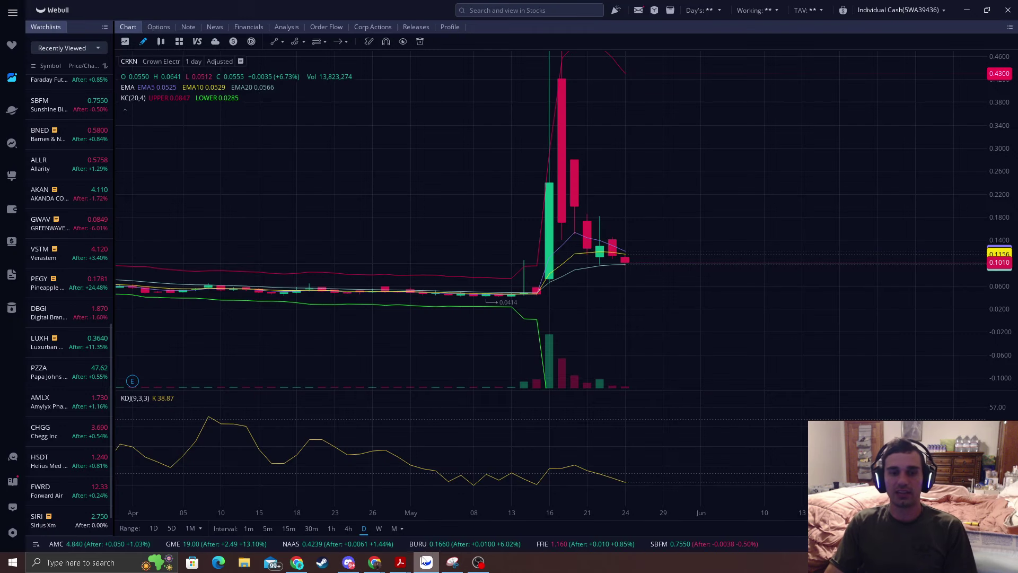
{"action": "scroll", "coordinate": [655, 278], "scroll_direction": "up", "scroll_amount": 2}
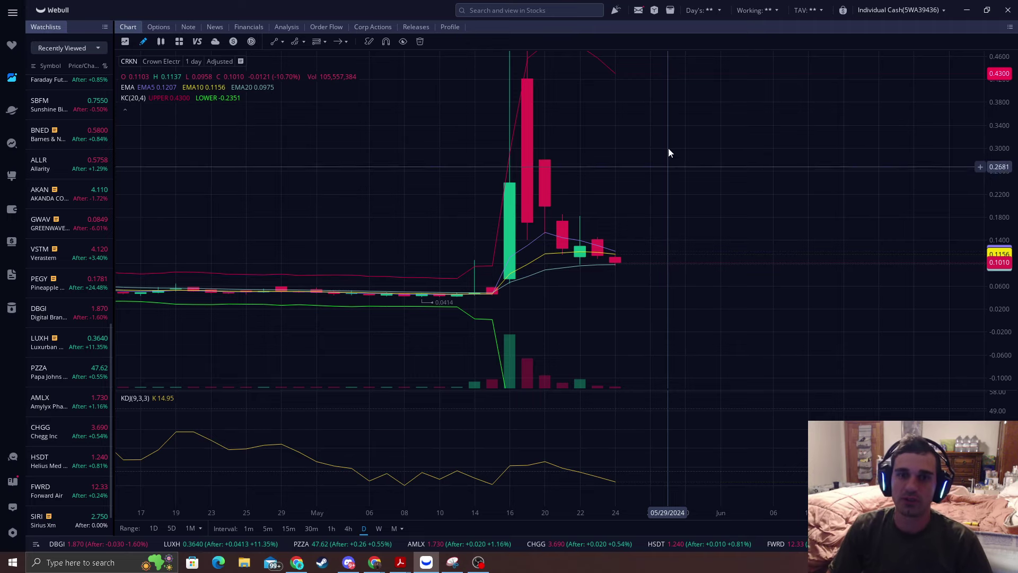
{"action": "left_click_drag", "start_coordinate": [667, 80], "coordinate": [663, 163]}
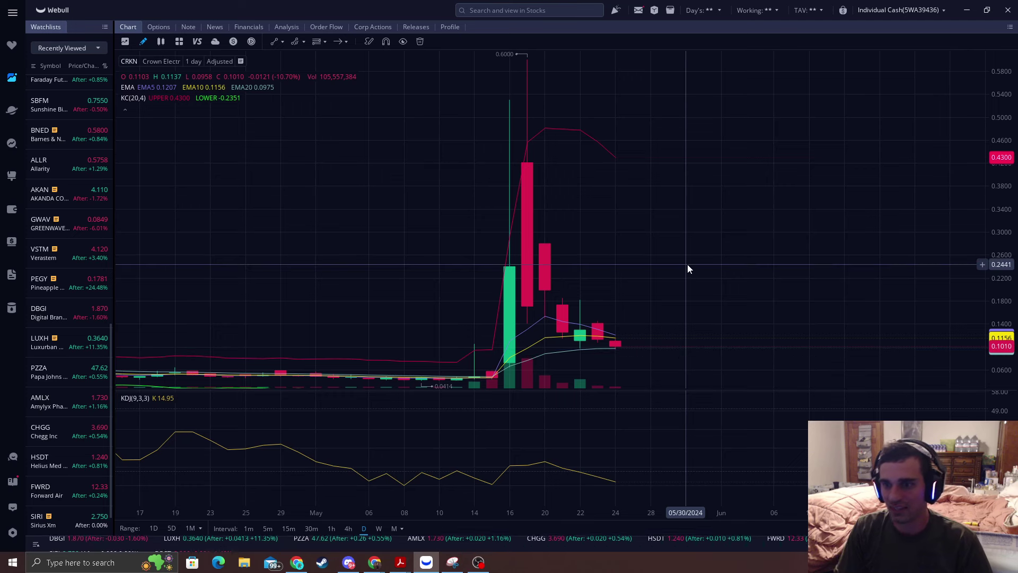
{"action": "left_click_drag", "start_coordinate": [748, 271], "coordinate": [761, 210]}
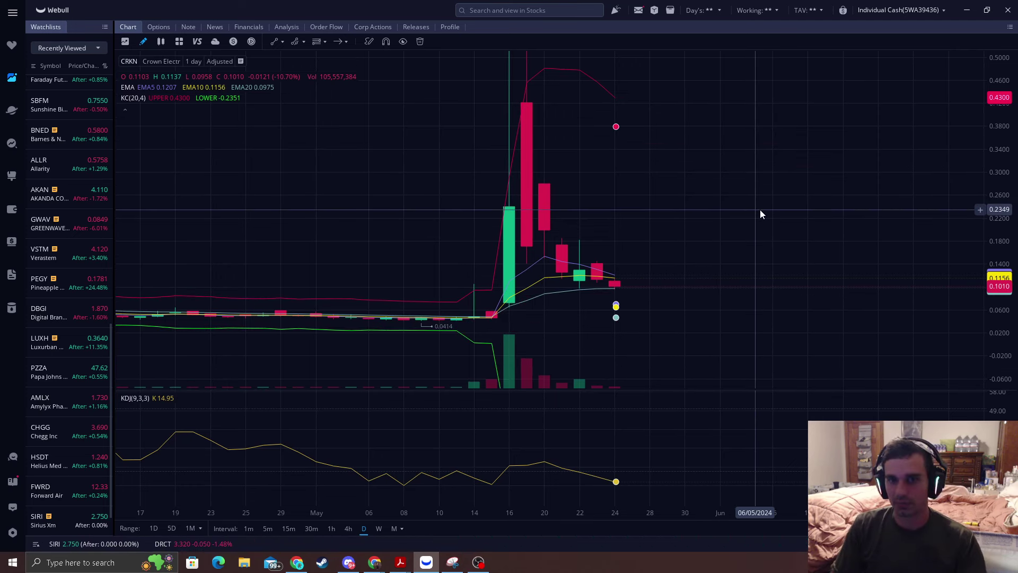
- Draw a nearly horizontal trend line at about 0.18 across the May 21 and 22 highs, and delete it
{"action": "left_click", "coordinate": [274, 42]}
{"action": "left_click_drag", "start_coordinate": [457, 238], "coordinate": [829, 240]}
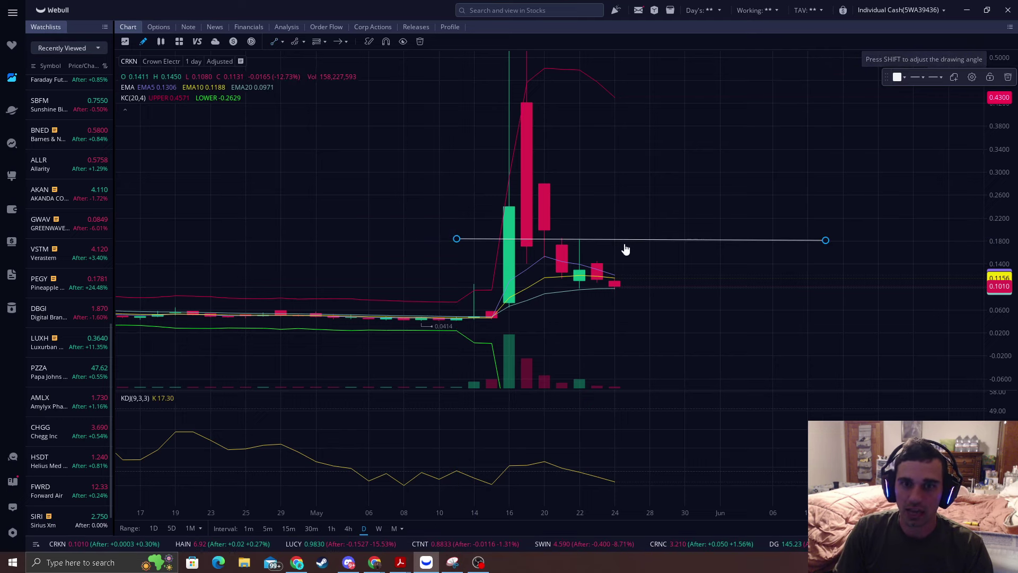
{"action": "left_click", "coordinate": [1004, 84]}
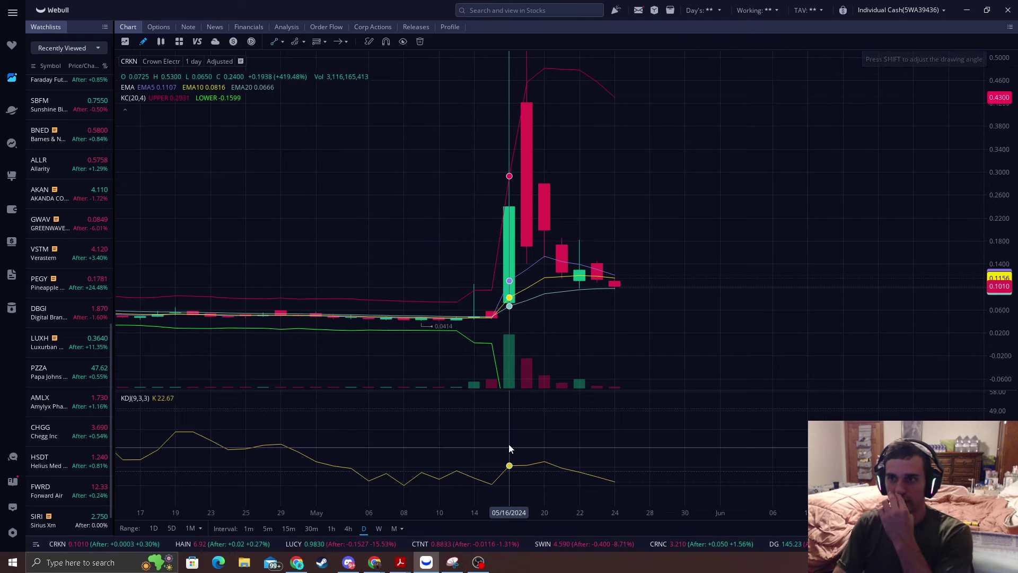
- Switch to Discord to show the premium-chat channel
{"action": "left_click", "coordinate": [348, 563]}
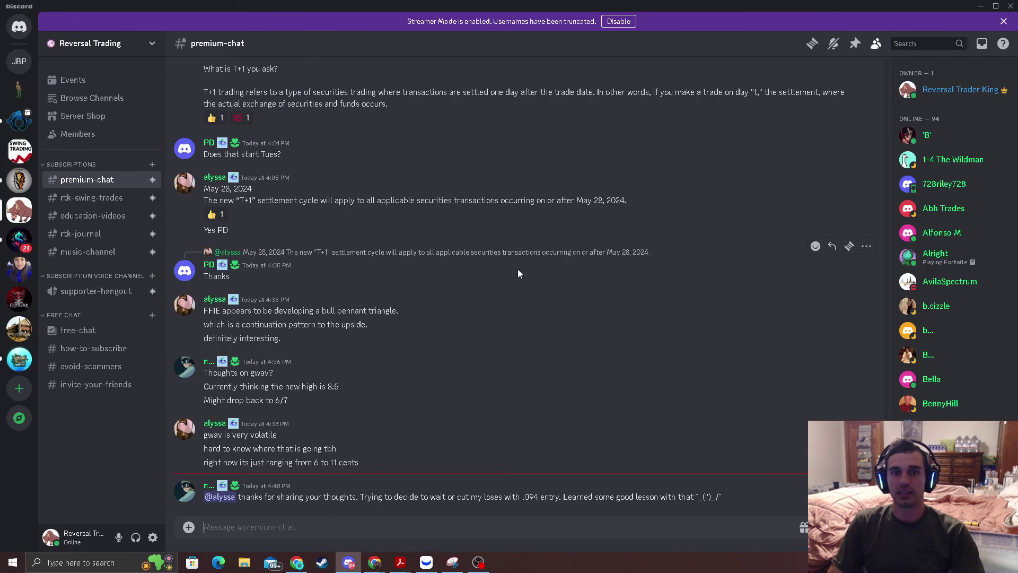